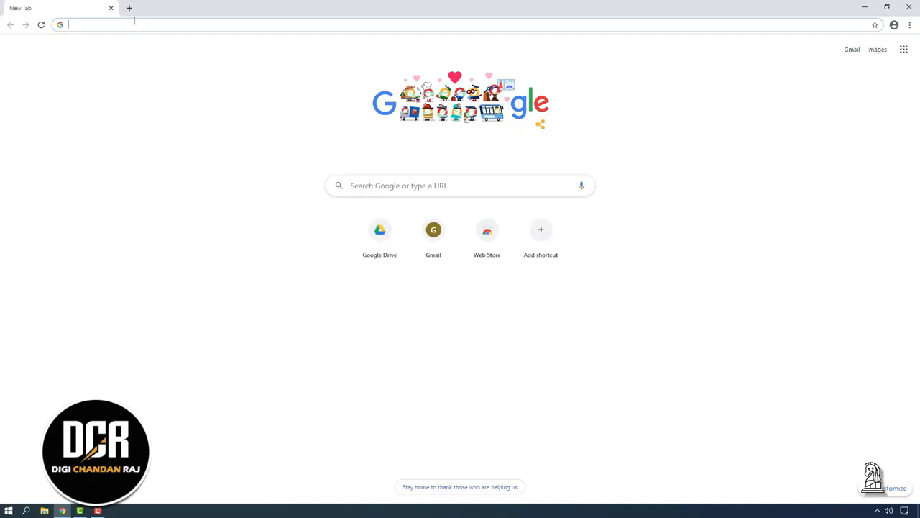
Step: Go to drive.google.com and continue to the Google Drive sign-in
text(drive.)
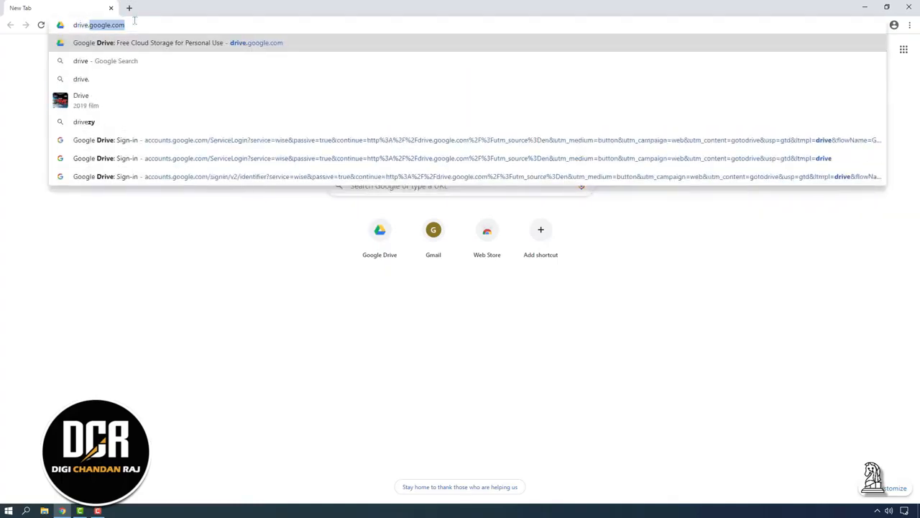
key(Return)
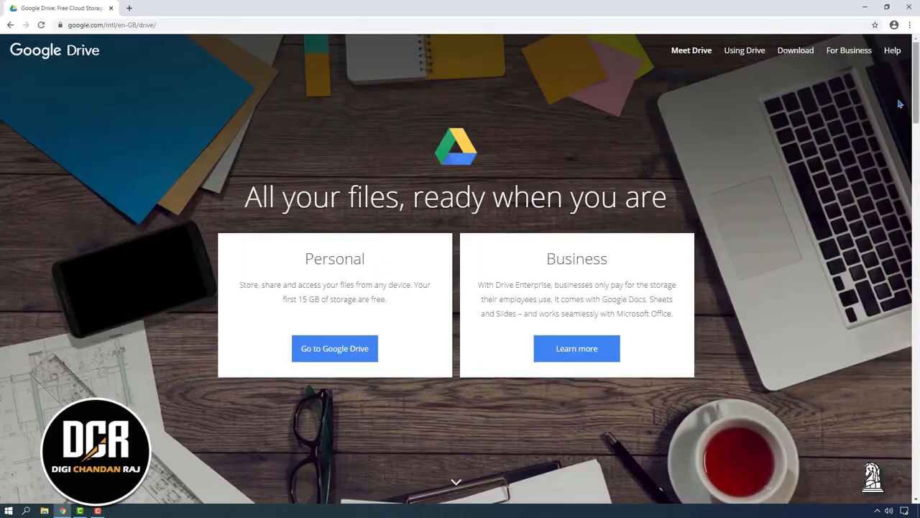
click(344, 358)
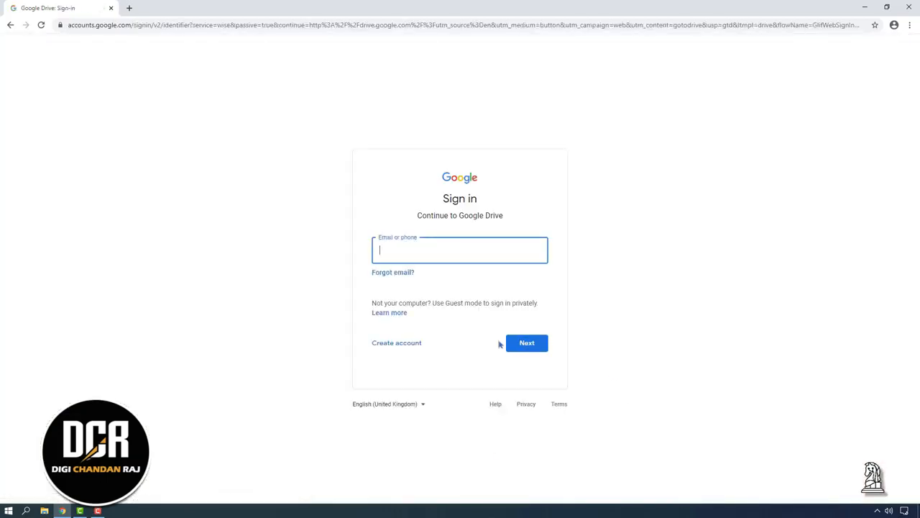
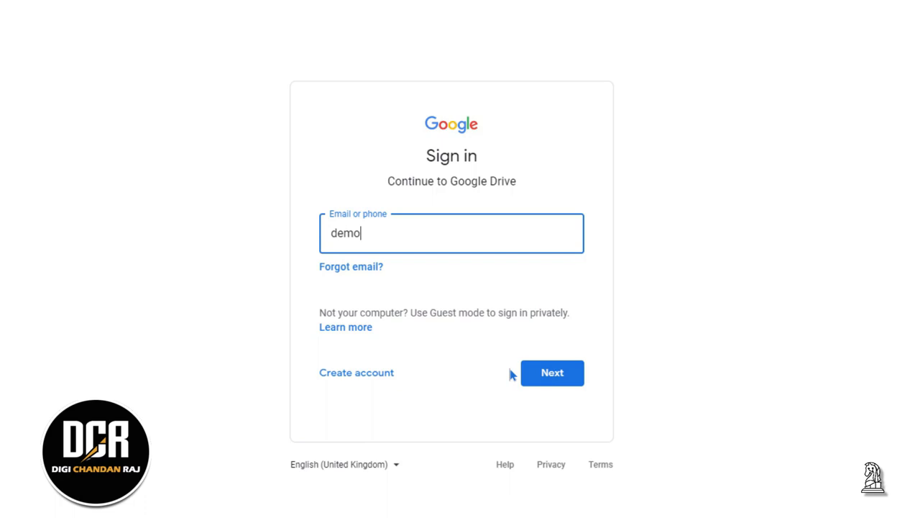
Step: Sign in with the demo Google account's e-mail address and password
key(Return)
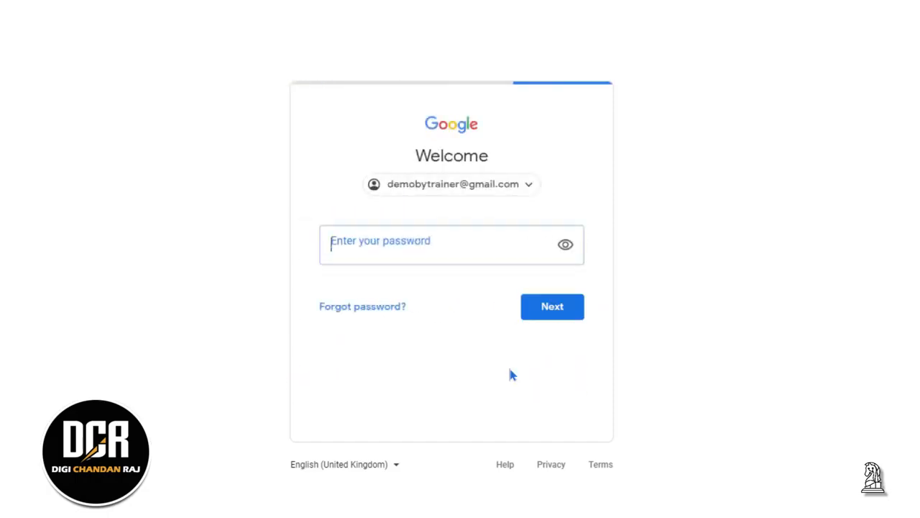
text(••)
key(Return)
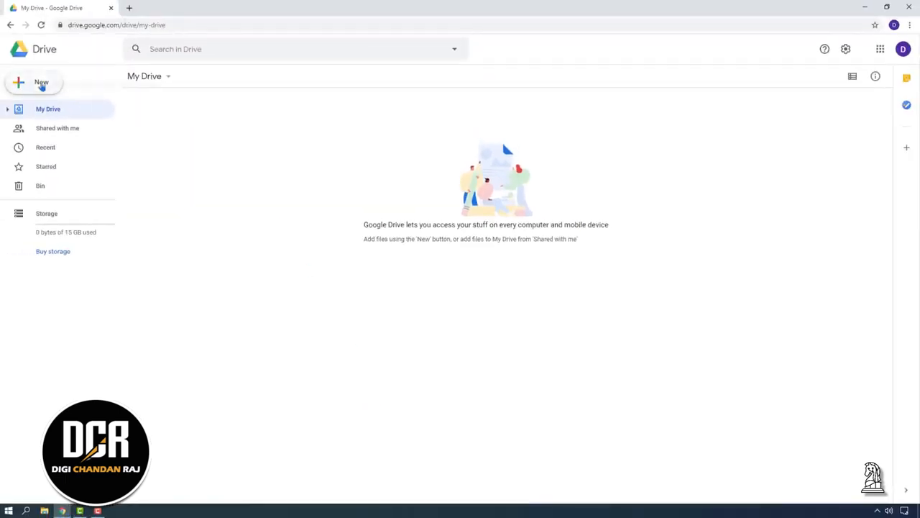
Step: Create a new Google Sheets spreadsheet titled 'Lead Sheet'
click(41, 85)
click(72, 162)
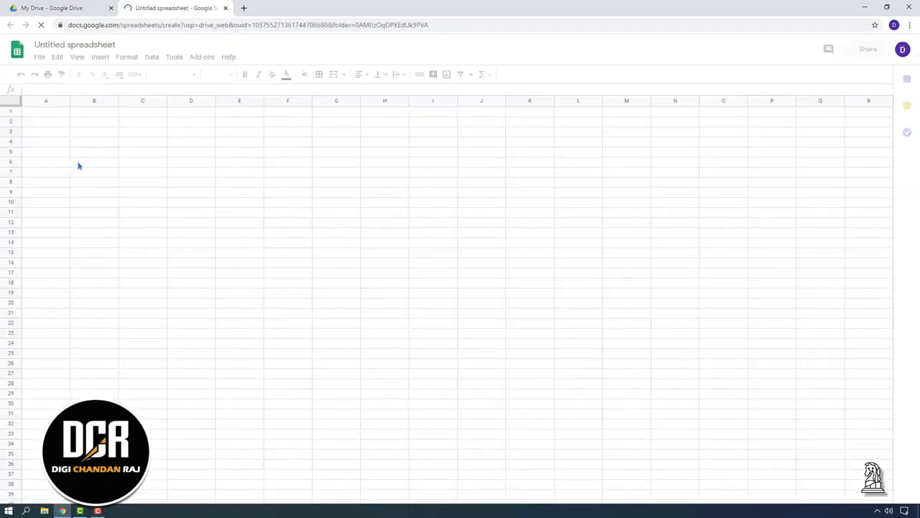
click(101, 45)
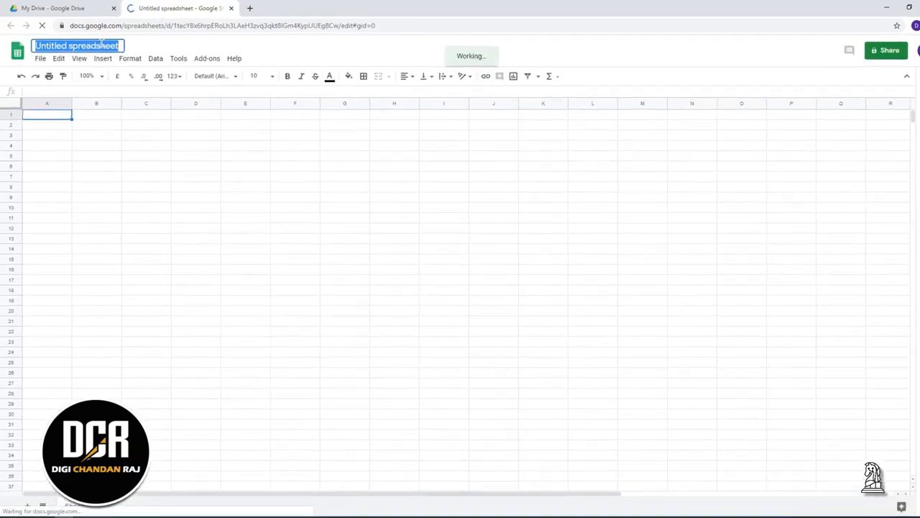
key(BackSpace)
text(Lead Sheet)
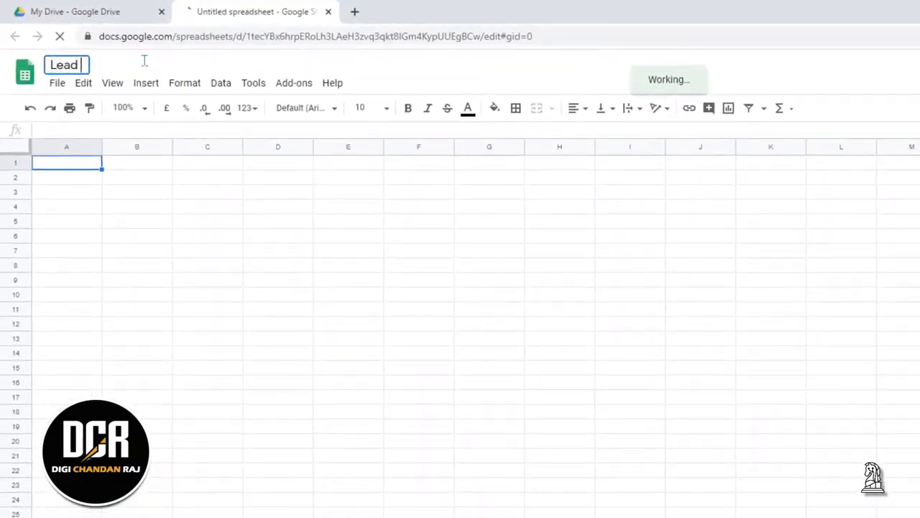
Step: Enter headers First Name, Last Name, Email, Phone and Lead Source in A1:E1
click(63, 164)
text(First Name)
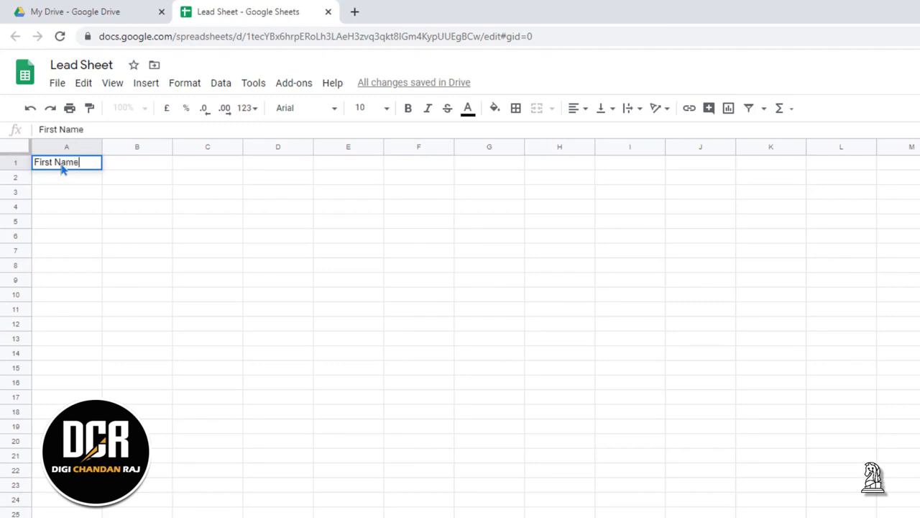
click(139, 166)
text(Last Name)
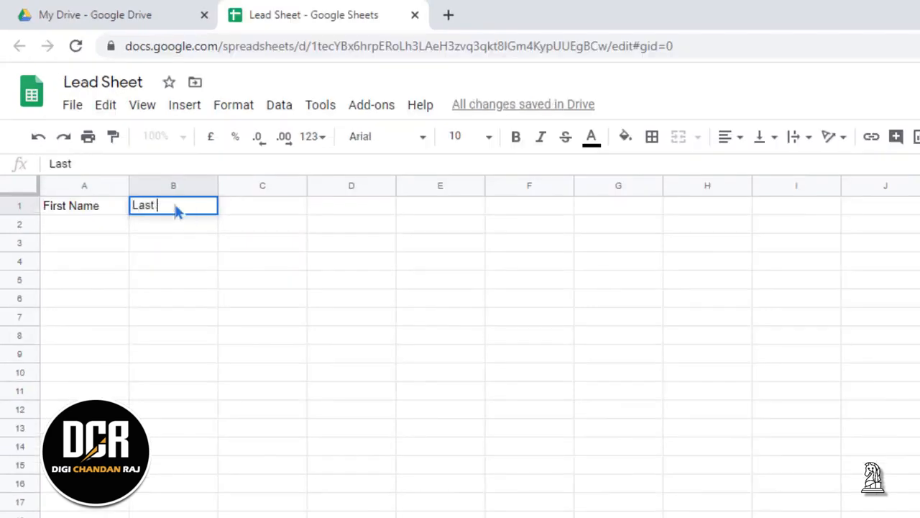
click(244, 210)
text(Email)
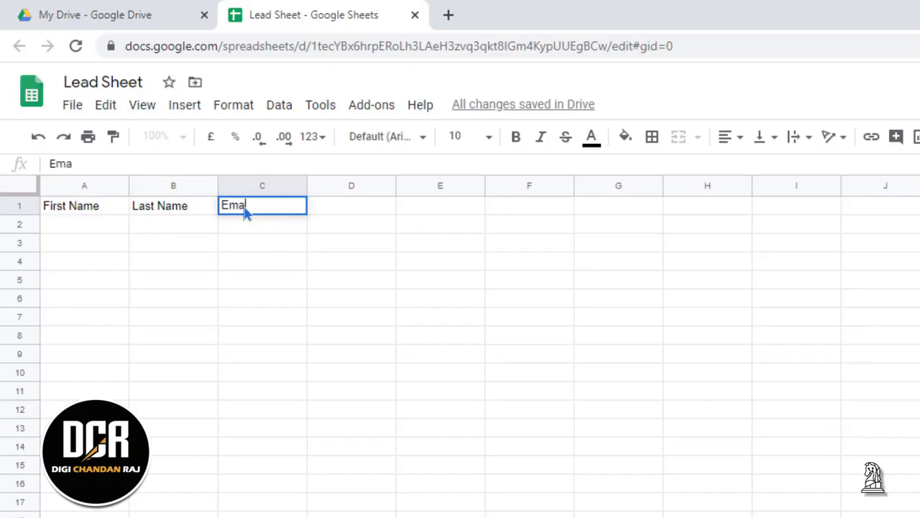
click(346, 212)
text(Phone)
click(440, 210)
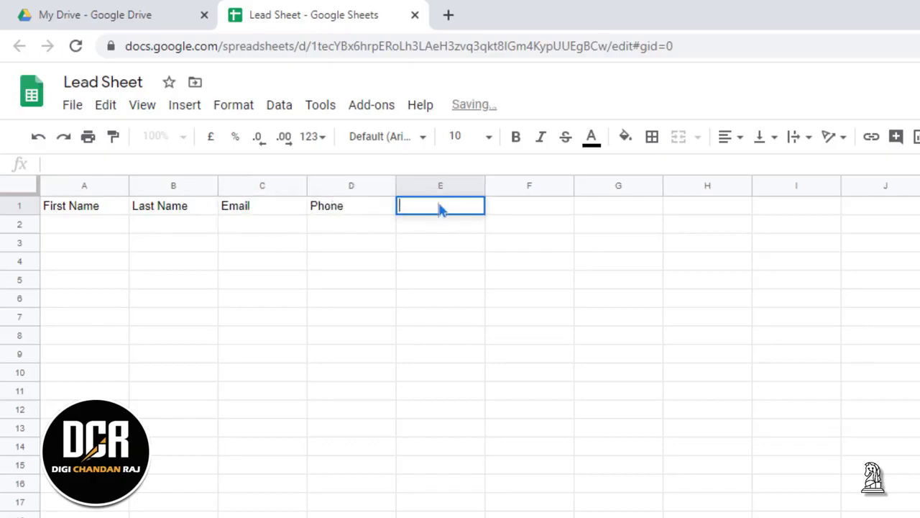
text(Lead Source)
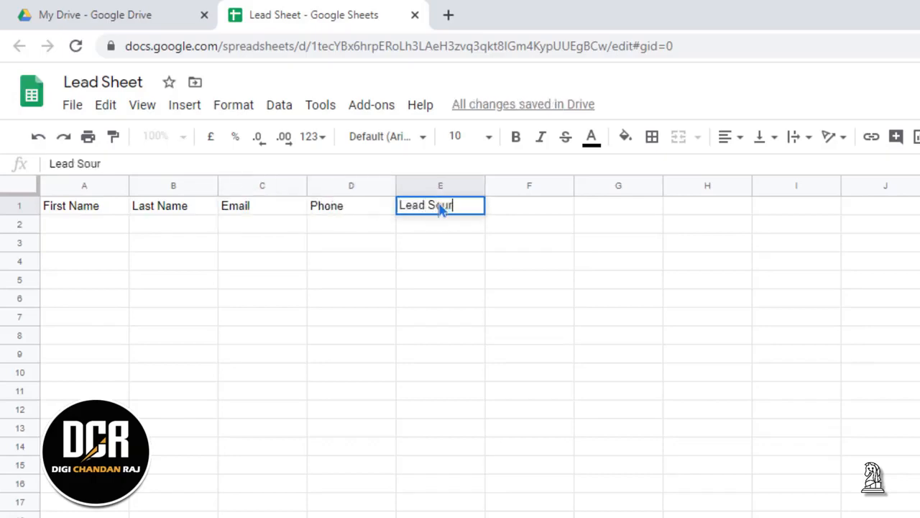
drag(79, 207, 434, 214)
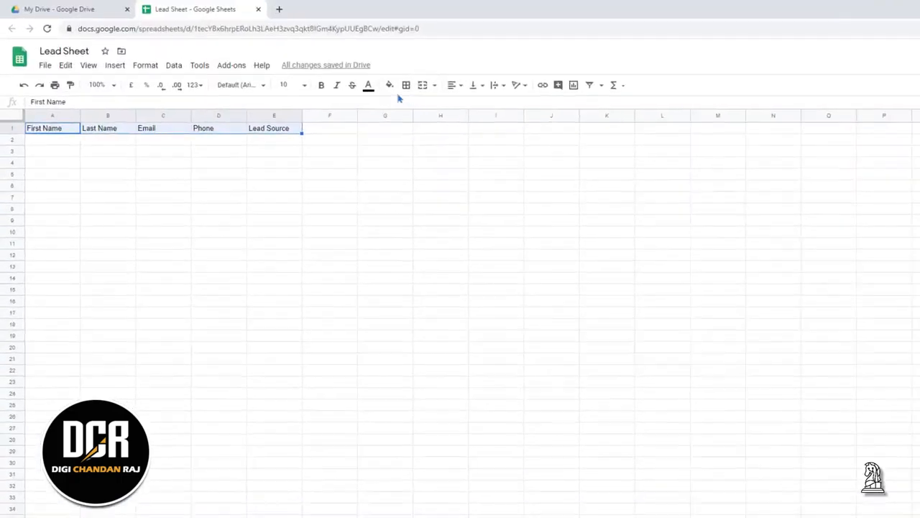
Step: Fill the header cells dark cornflower blue 1 and widen columns A through E
click(624, 136)
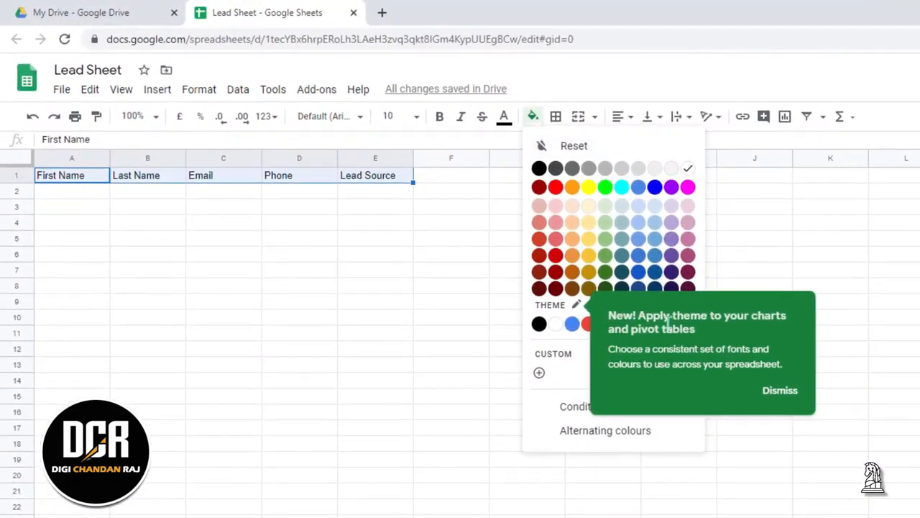
click(639, 255)
drag(108, 157, 154, 157)
drag(230, 157, 273, 157)
drag(350, 156, 389, 157)
drag(466, 157, 502, 156)
drag(576, 152, 627, 152)
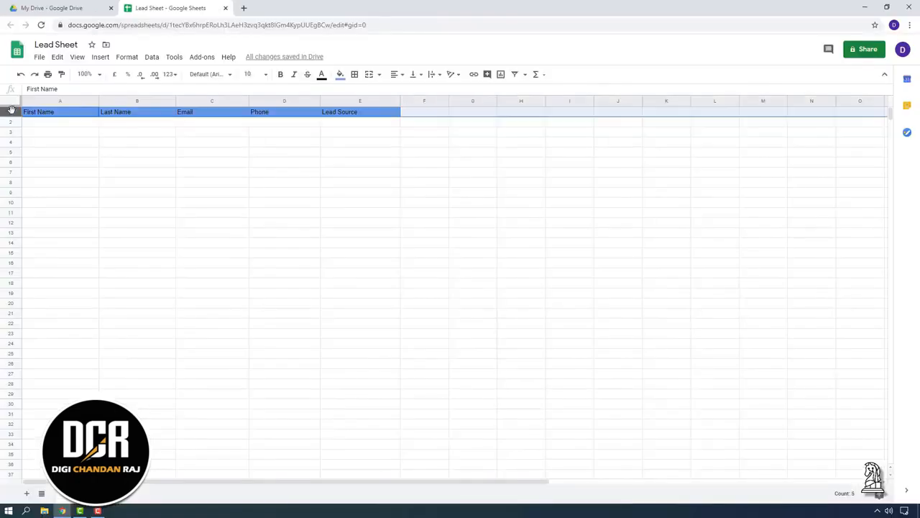
Step: Make the header row text bold and white
click(439, 115)
click(321, 75)
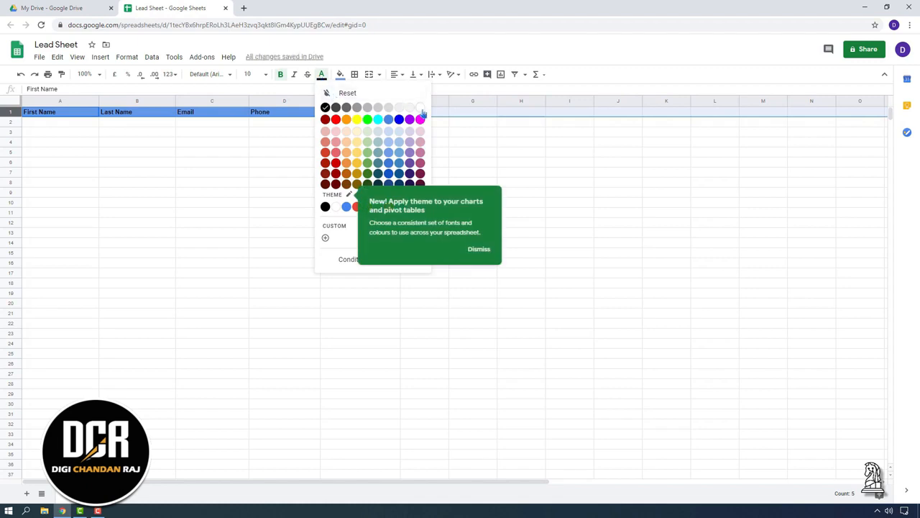
click(243, 214)
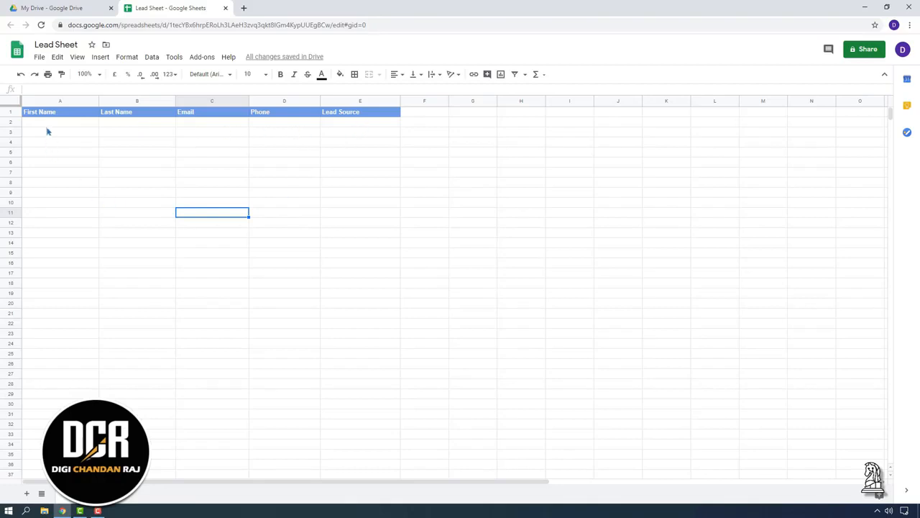
Step: Enter the first lead's name, e-mail and phone number in row 2
click(33, 176)
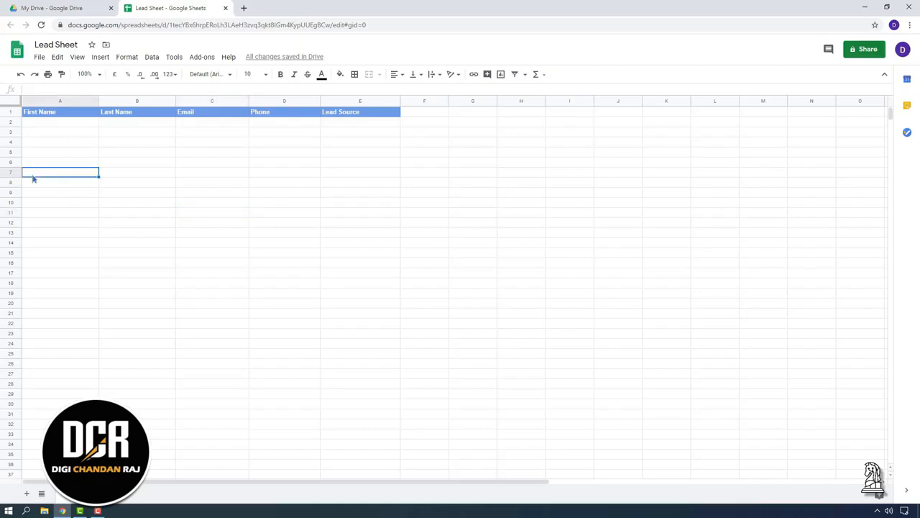
click(57, 256)
click(424, 324)
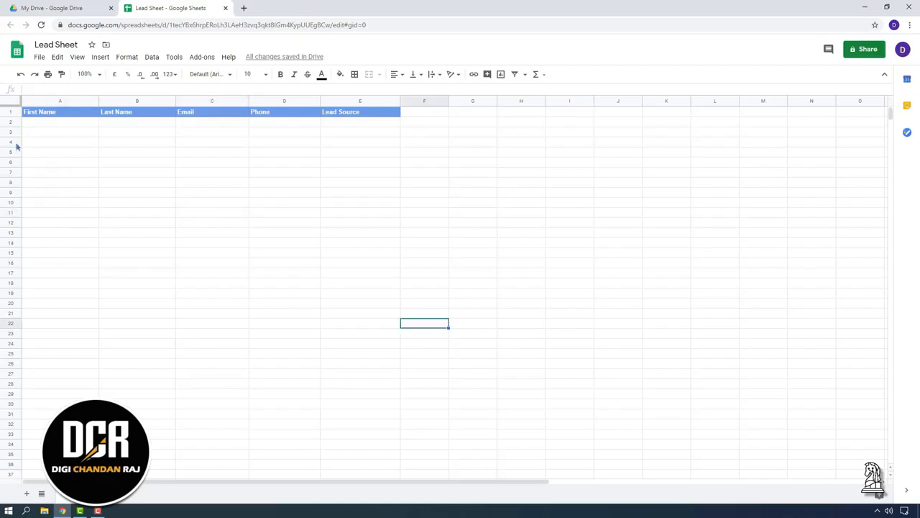
drag(29, 167, 377, 385)
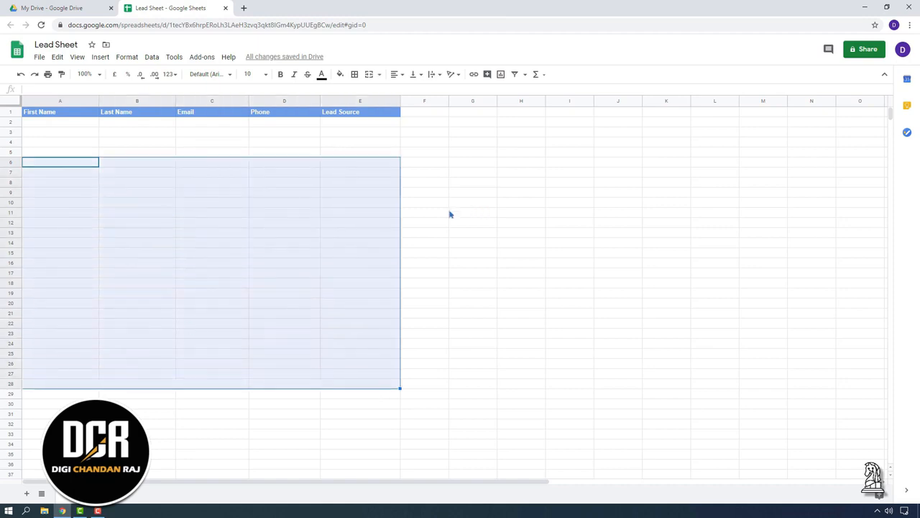
double_click(35, 124)
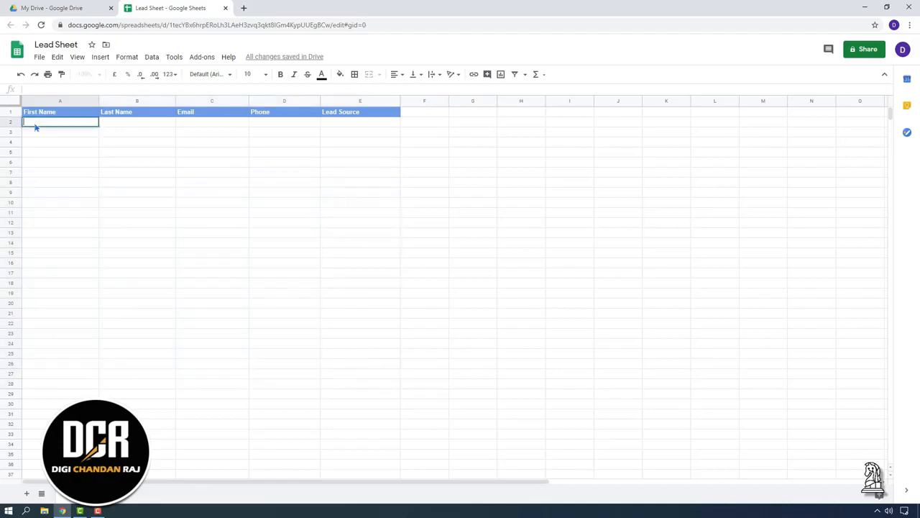
key(Tab)
key(Tab)
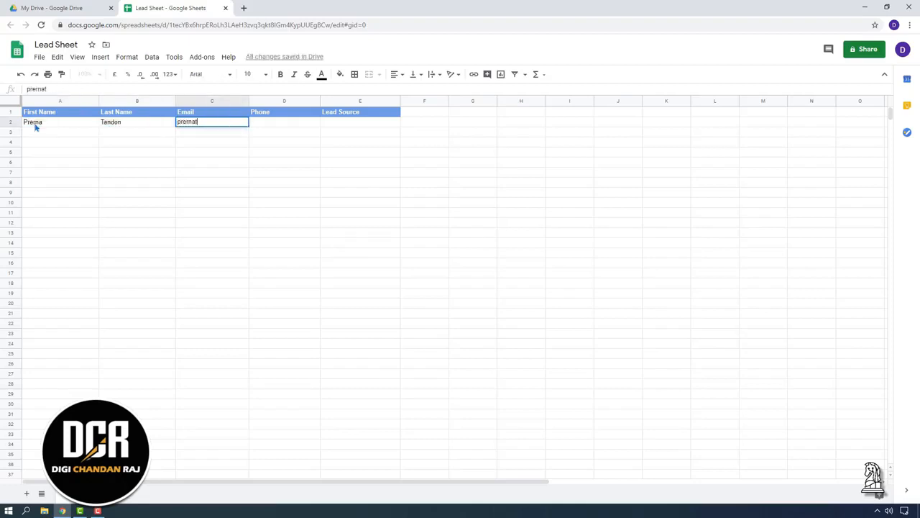
key(Tab)
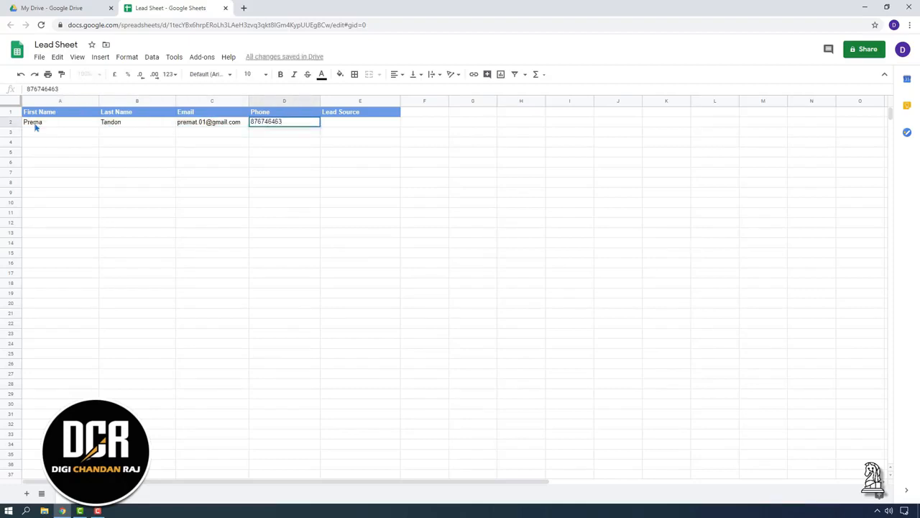
key(Tab)
text(Faceboo)
Step: Left-align the Phone column and set row 2's lead source to Facebook
click(285, 101)
click(396, 75)
click(396, 91)
click(360, 212)
double_click(376, 123)
key(BackSpace)
key(BackSpace)
key(BackSpace)
key(BackSpace)
key(BackSpace)
key(BackSpace)
key(BackSpace)
key(BackSpace)
click(359, 193)
click(289, 101)
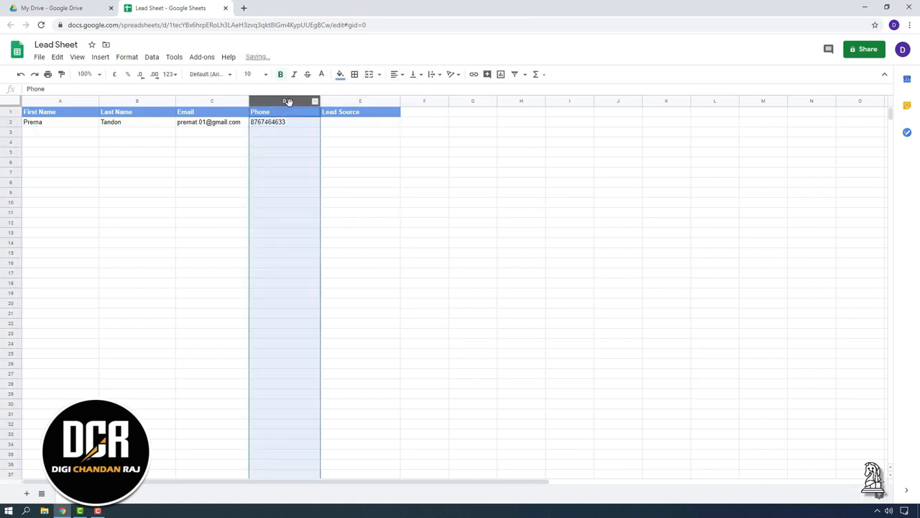
click(361, 203)
click(360, 121)
text(Facebook)
click(212, 303)
Step: Enter the second lead in row 3 with lead source Google Ads
click(41, 132)
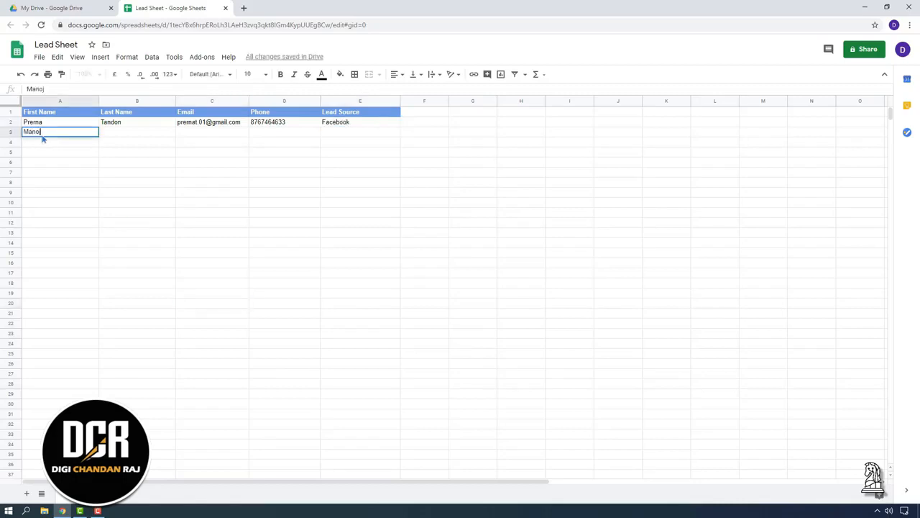
click(121, 132)
click(195, 134)
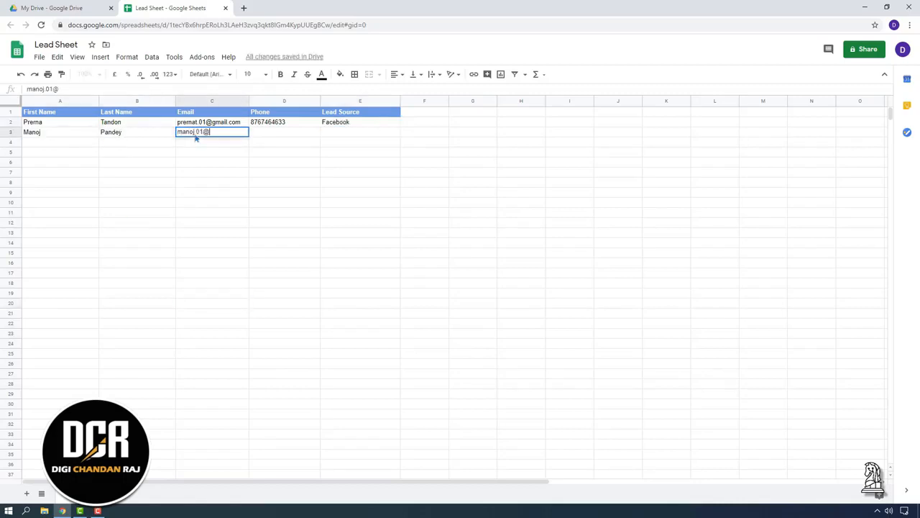
key(Tab)
click(337, 137)
text(Google Ads)
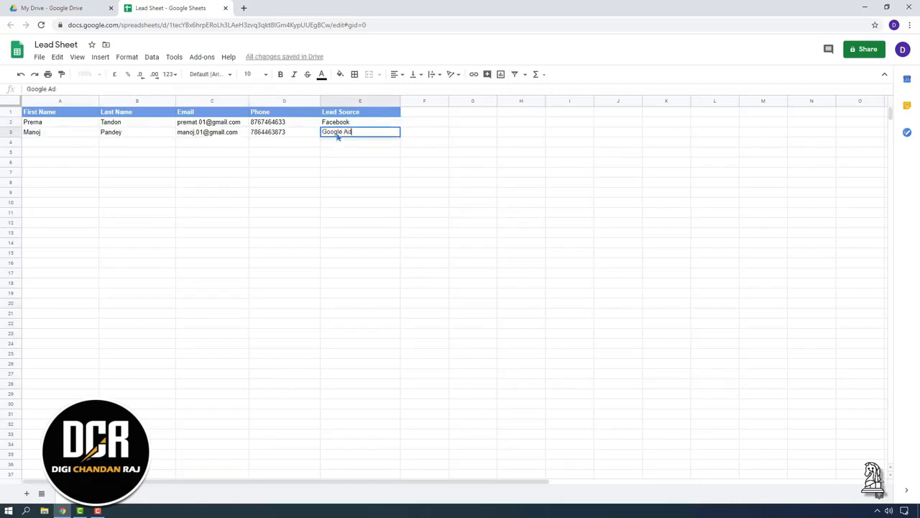
Step: Enter the third lead in row 4 with lead source Agent's Entry
click(60, 142)
click(122, 143)
click(191, 142)
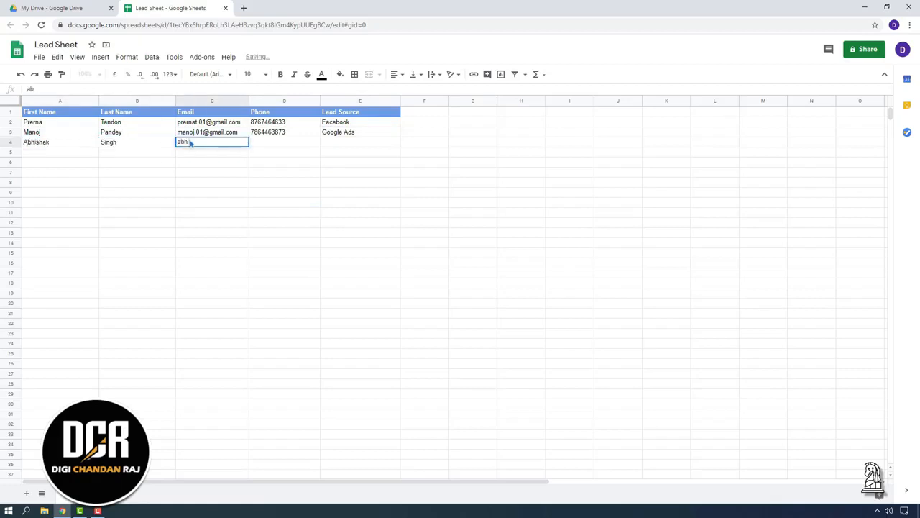
click(271, 143)
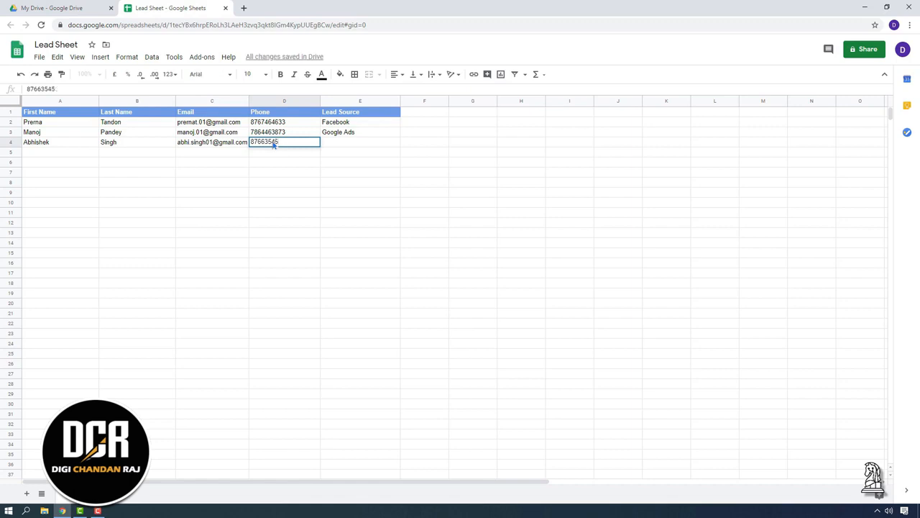
click(337, 142)
text(Agent's Entry)
Step: Enter the fourth lead in row 5 with lead source Agent's Entry
click(52, 152)
click(129, 153)
click(195, 154)
key(Tab)
click(342, 153)
text(Agent's Entry)
key(Return)
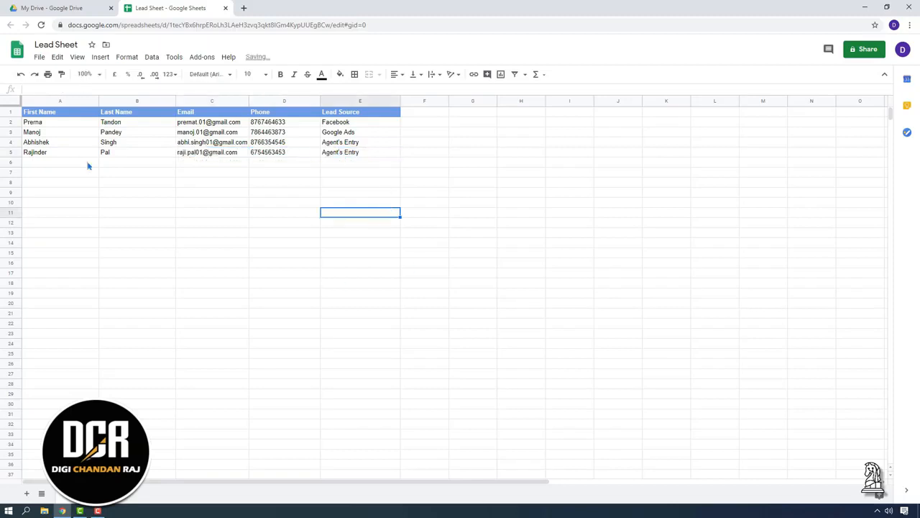
click(53, 153)
Step: Highlight the four lead rows and the empty rows below, then clear the selection
click(472, 253)
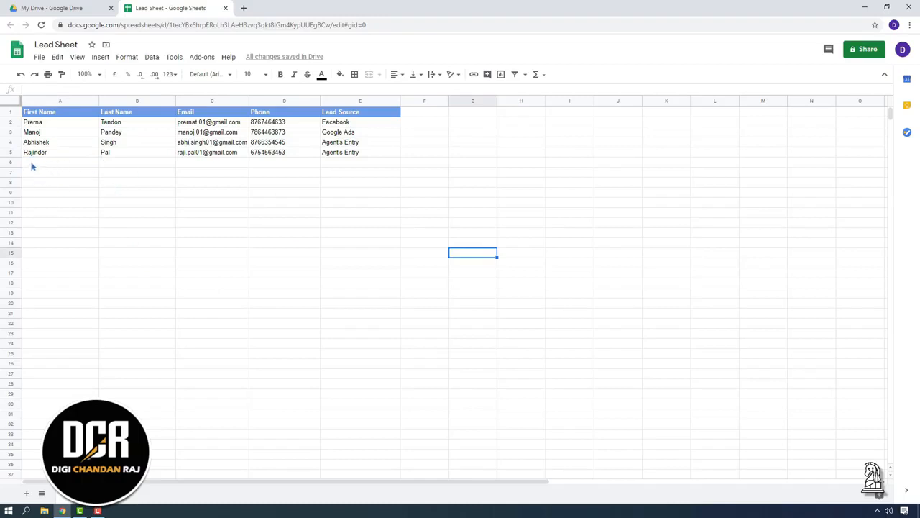
drag(423, 155, 30, 126)
click(521, 204)
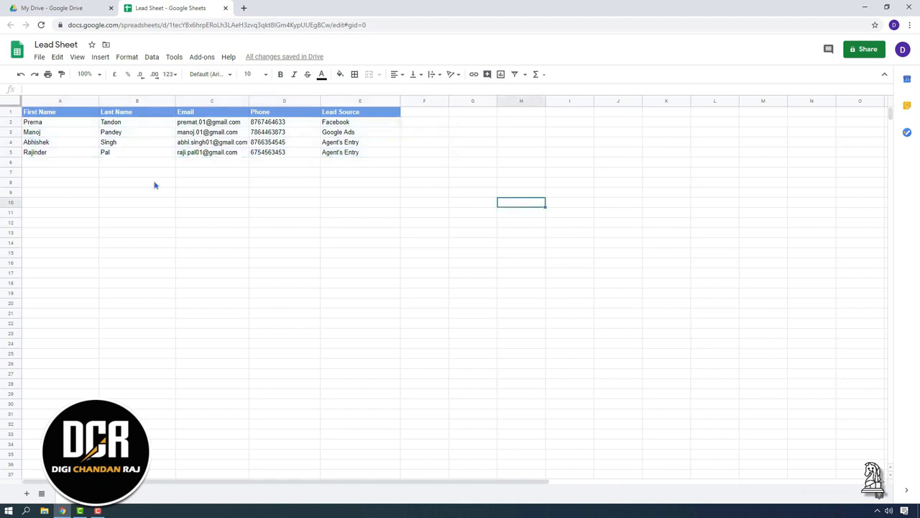
drag(23, 165, 389, 373)
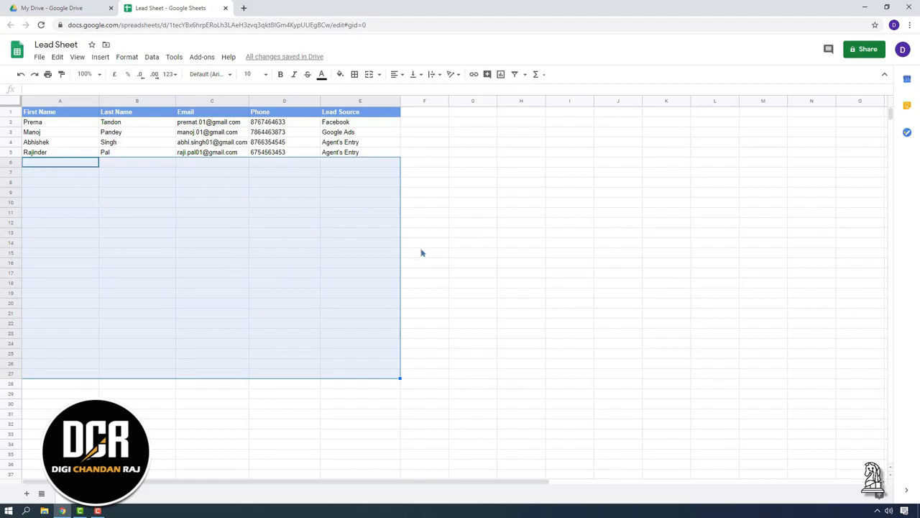
click(543, 286)
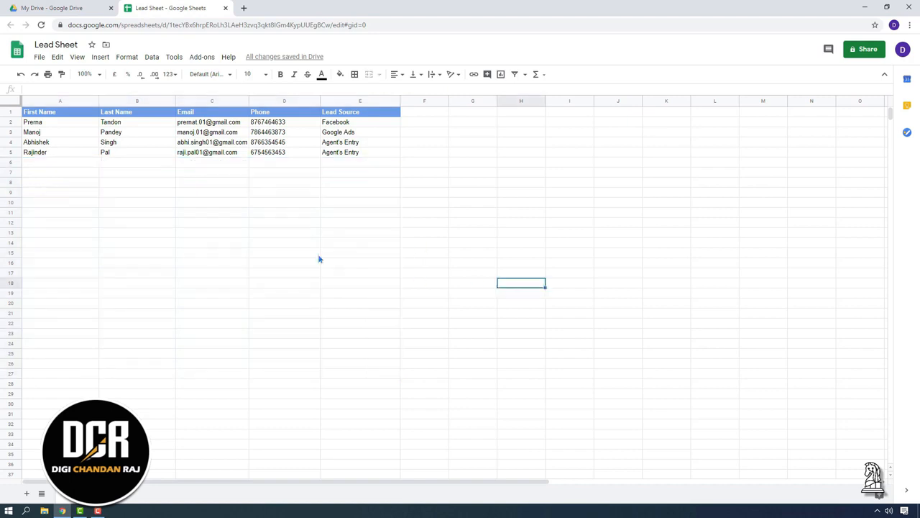
click(184, 283)
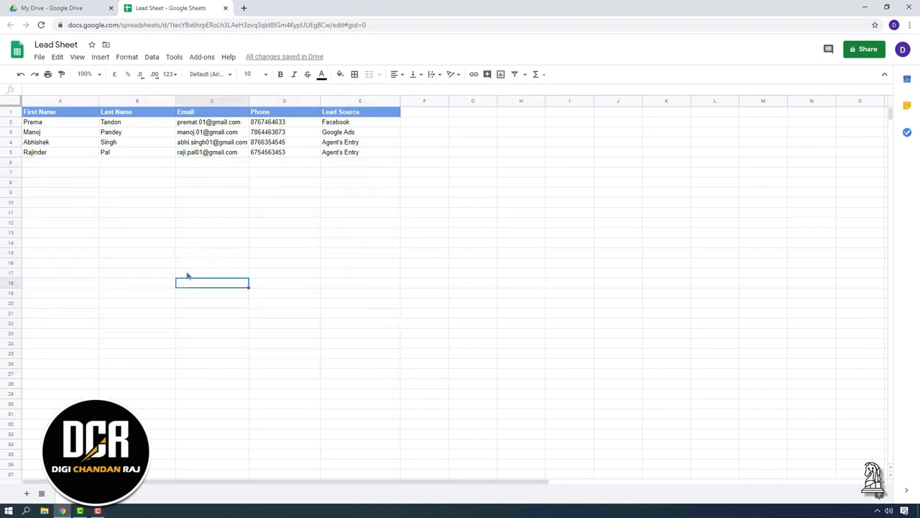
Step: Load zapier.com in a new browser tab
click(245, 7)
text(zap)
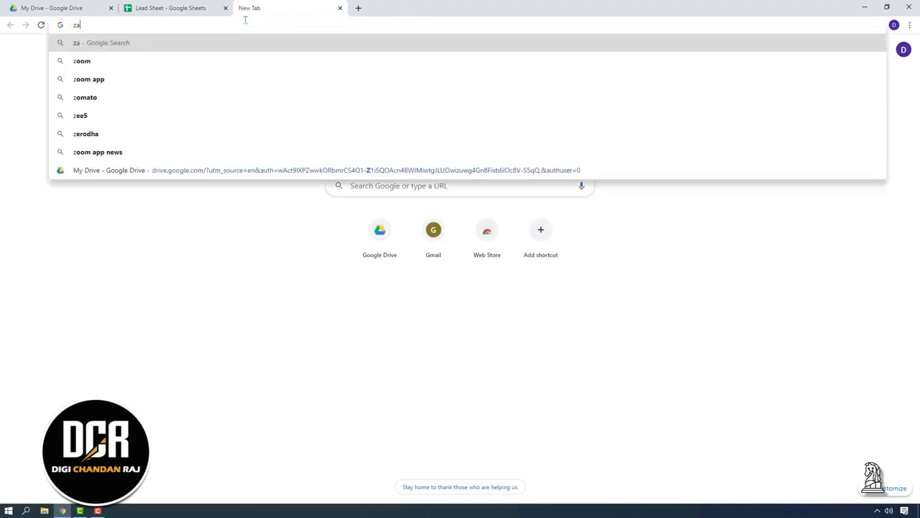
text(ier.com)
key(Return)
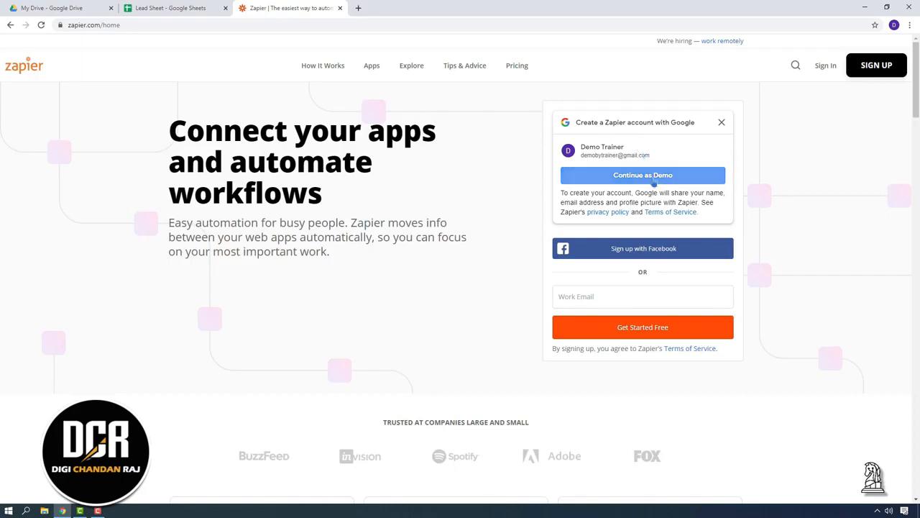
Step: Sign up to Zapier with the Google account, choosing Teacher or Professor as the role
click(597, 177)
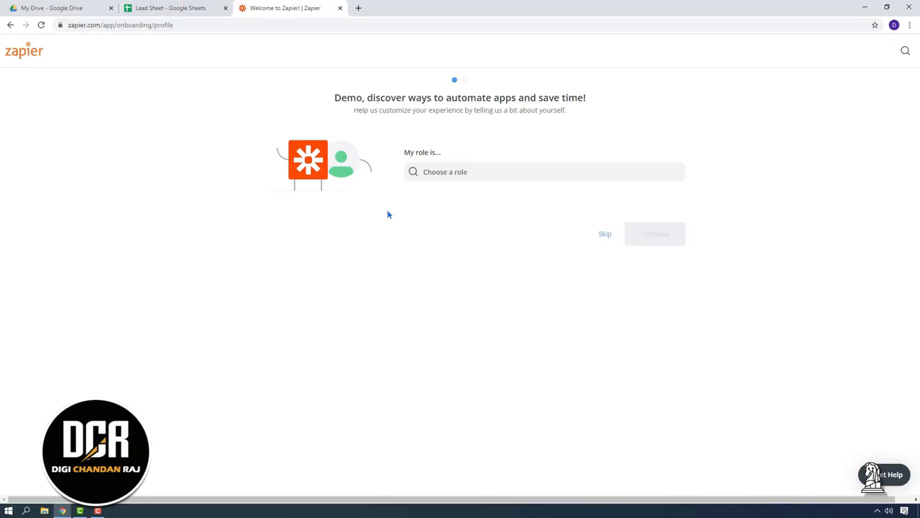
click(500, 172)
scroll(491, 218, down, 3)
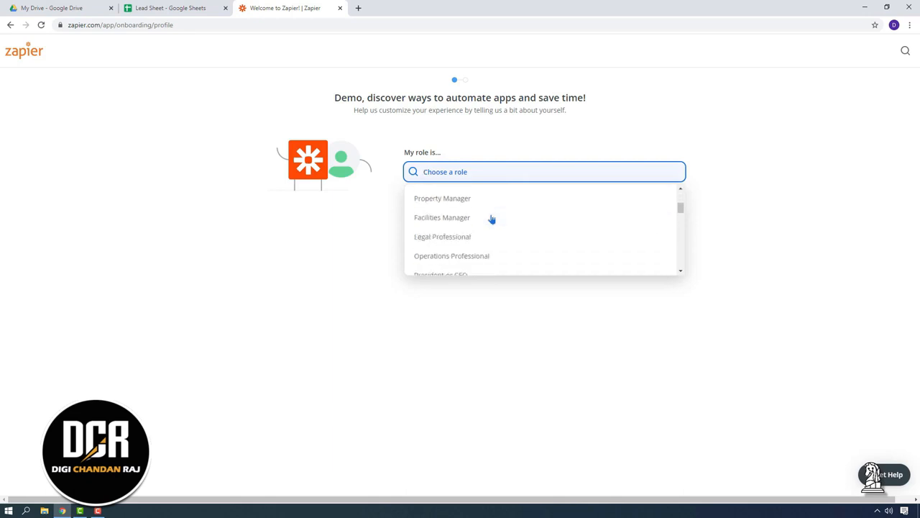
scroll(492, 219, down, 4)
scroll(492, 218, down, 5)
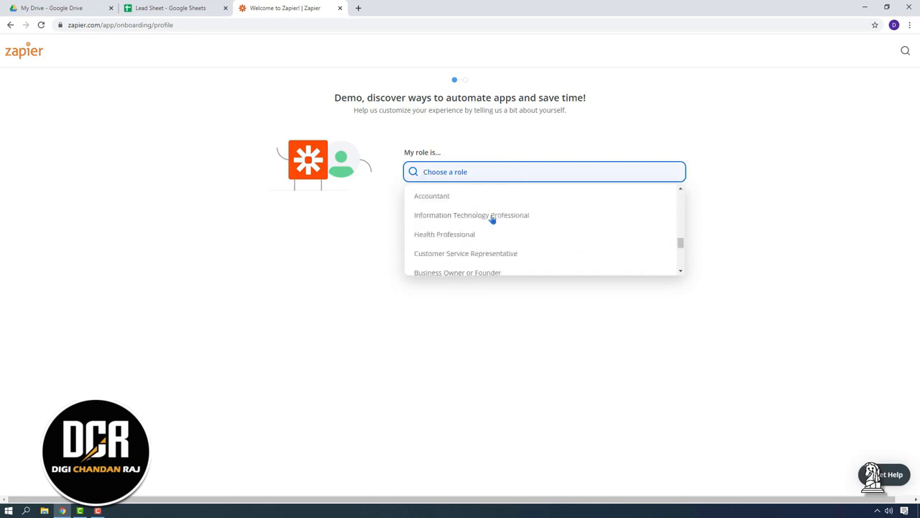
scroll(491, 219, down, 1)
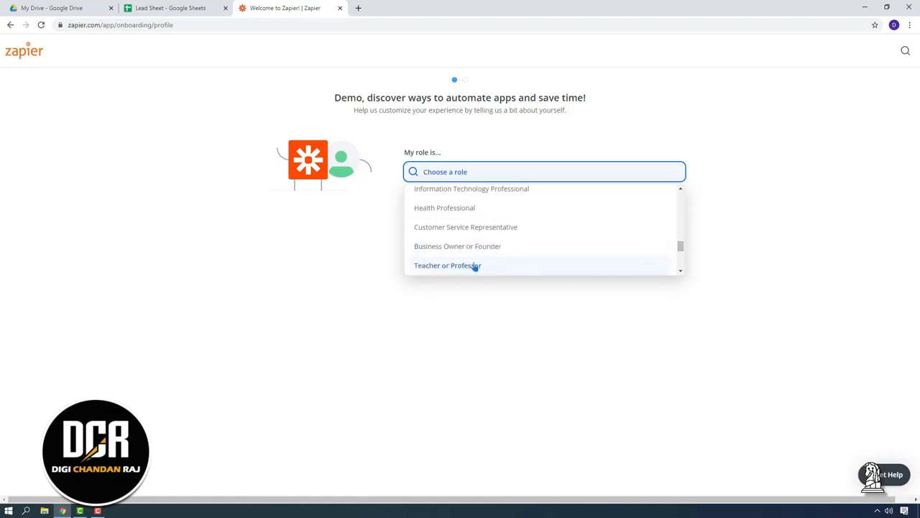
click(474, 267)
click(658, 237)
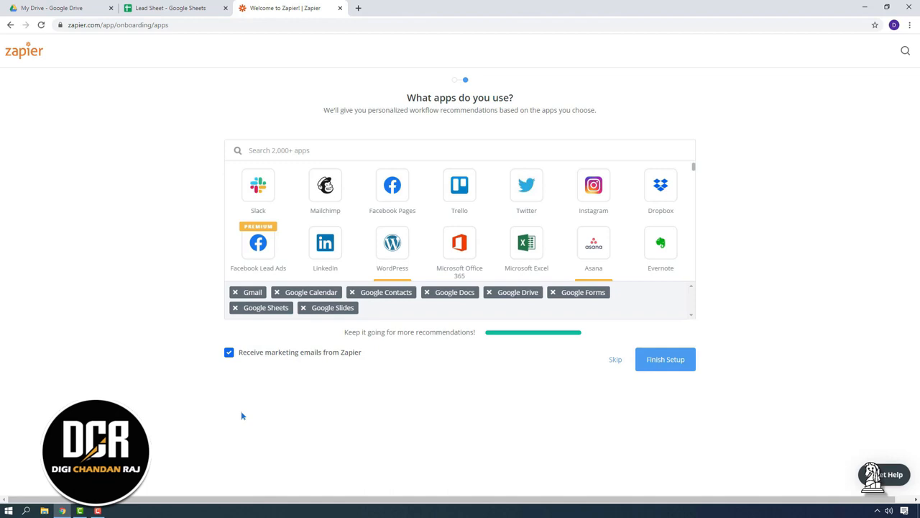
Step: Drop Google Calendar and Google Contacts; add Facebook Lead Ads, WordPress, Microsoft Excel, Dropbox and Evernote
click(277, 292)
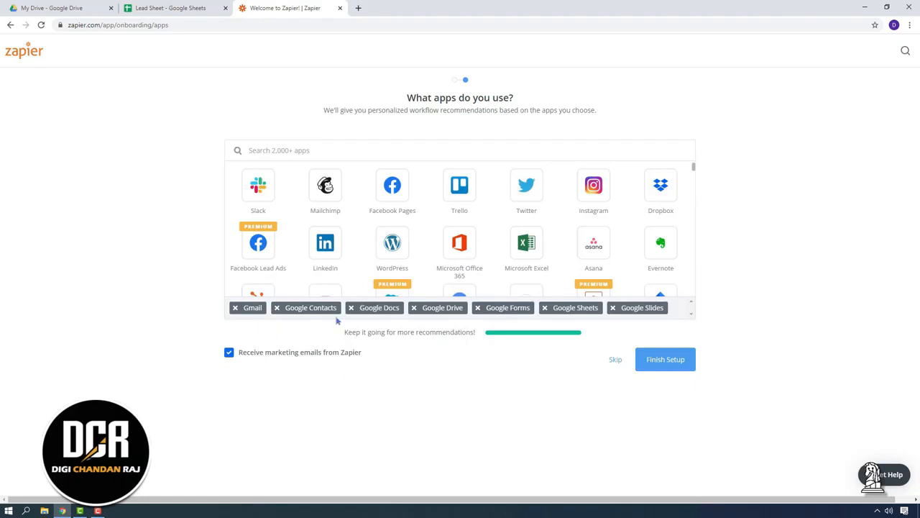
click(277, 307)
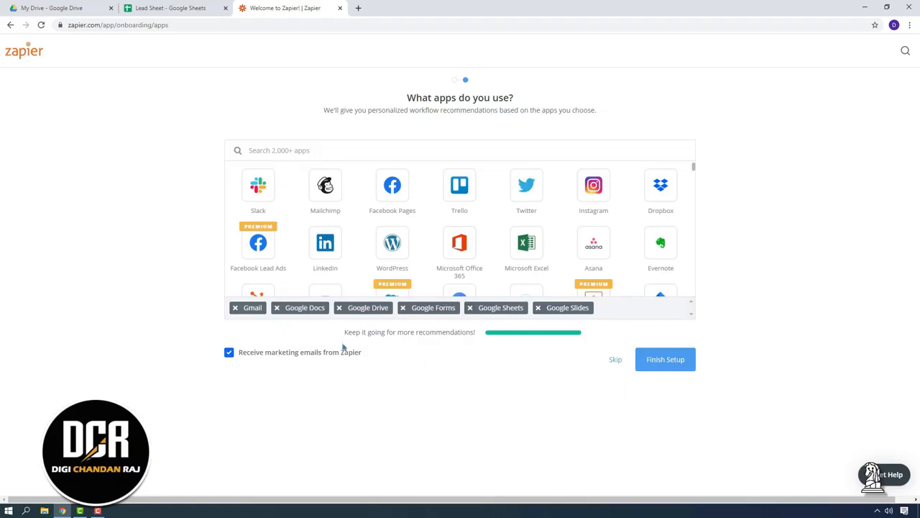
click(263, 252)
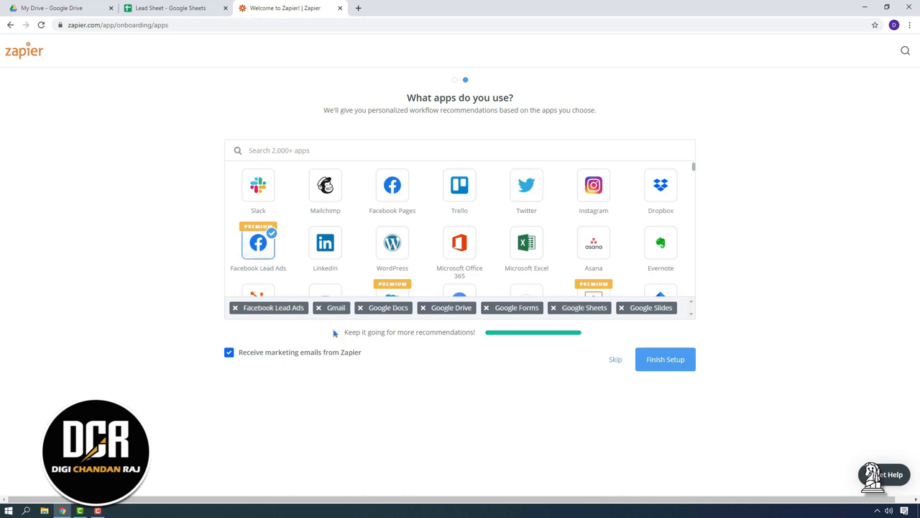
click(390, 250)
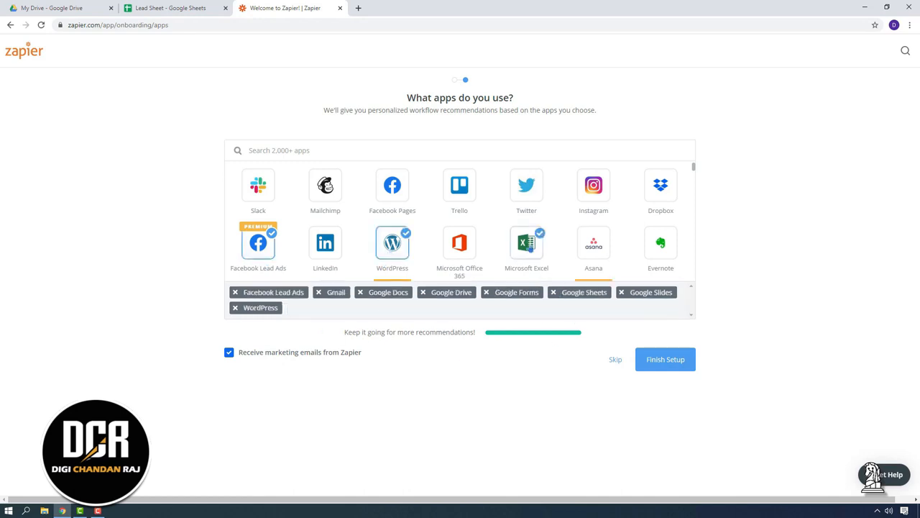
click(538, 236)
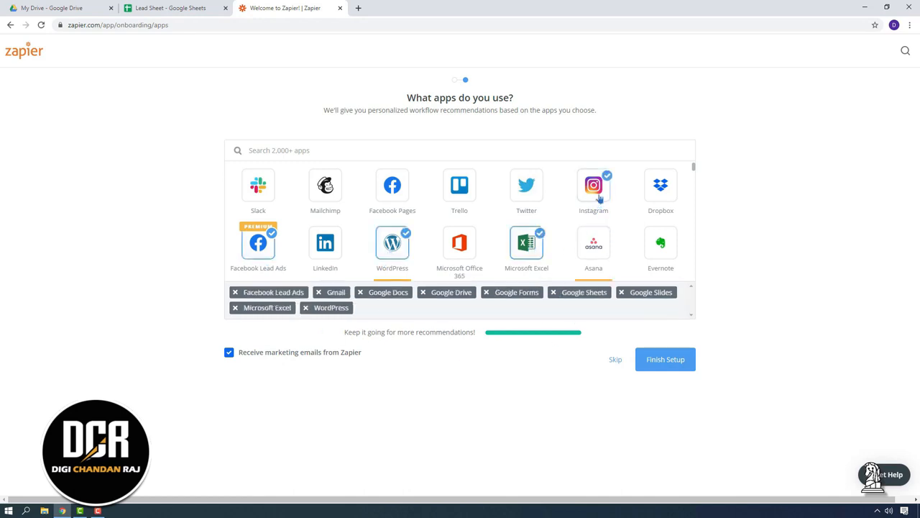
click(465, 196)
click(661, 185)
click(661, 243)
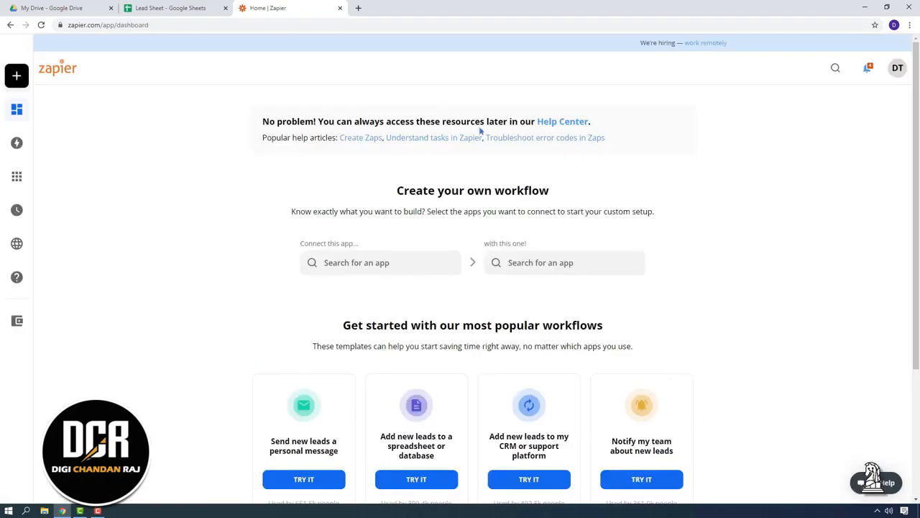
Step: Check the signed-in account and the Lead Sheet tab, then open Zapier's starting-app list
mouse_move(75, 277)
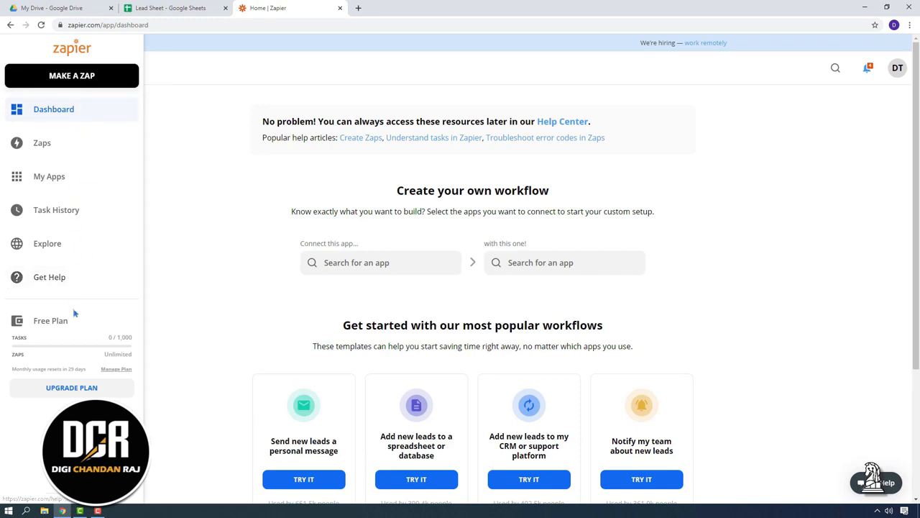
click(899, 72)
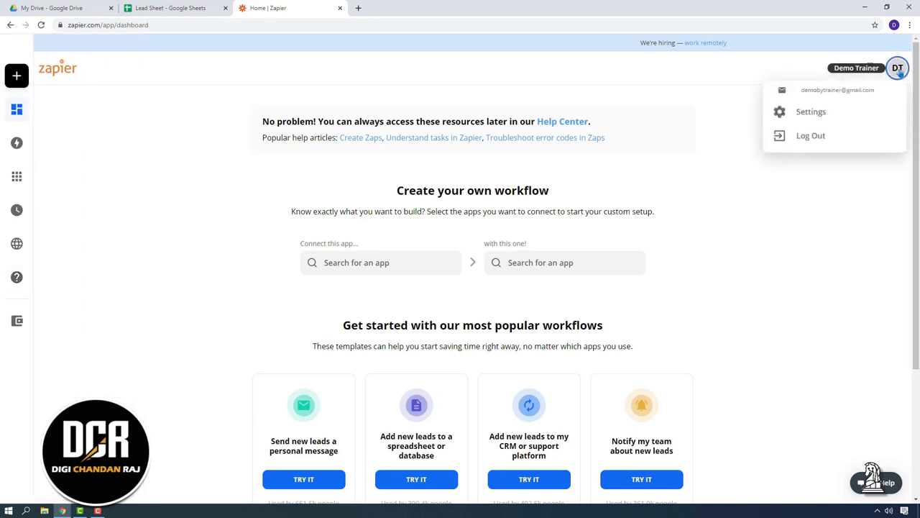
click(859, 293)
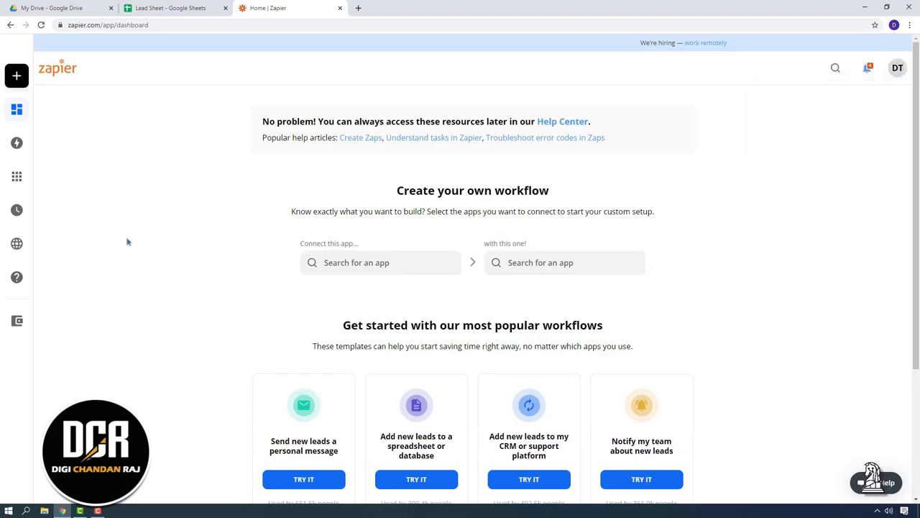
click(146, 7)
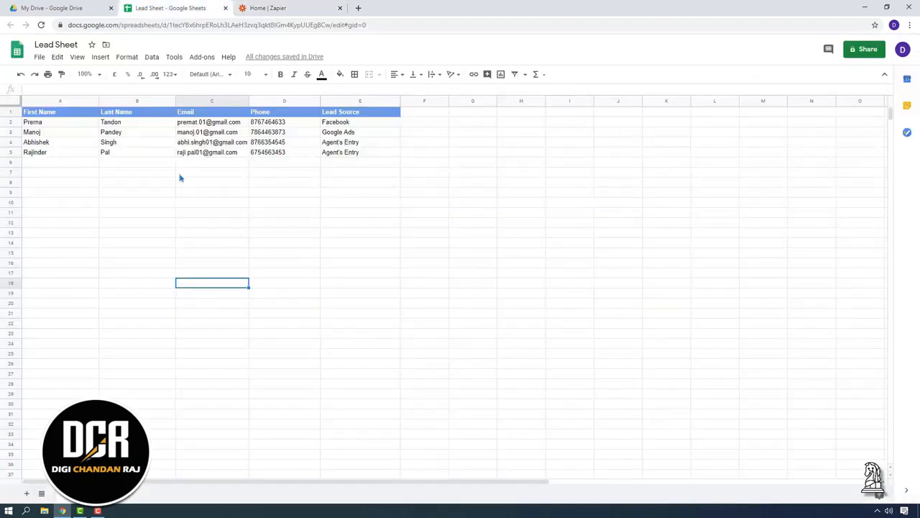
click(302, 7)
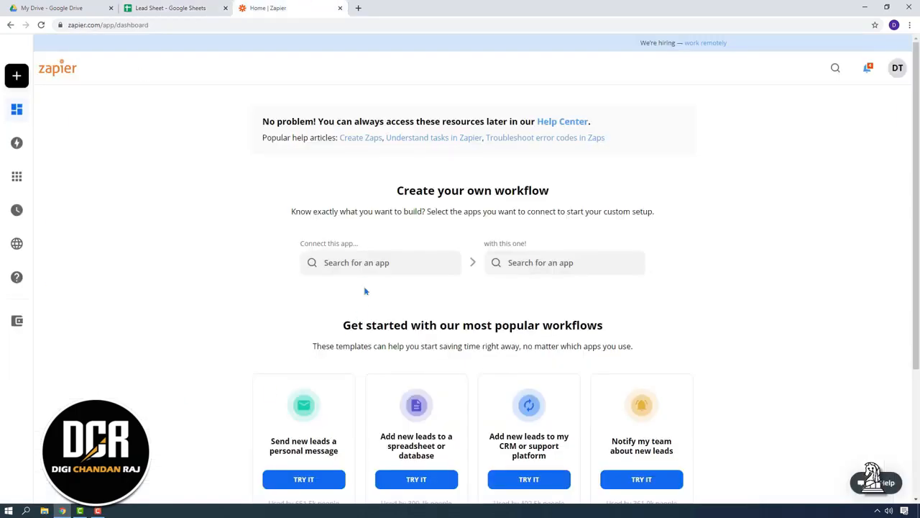
click(365, 262)
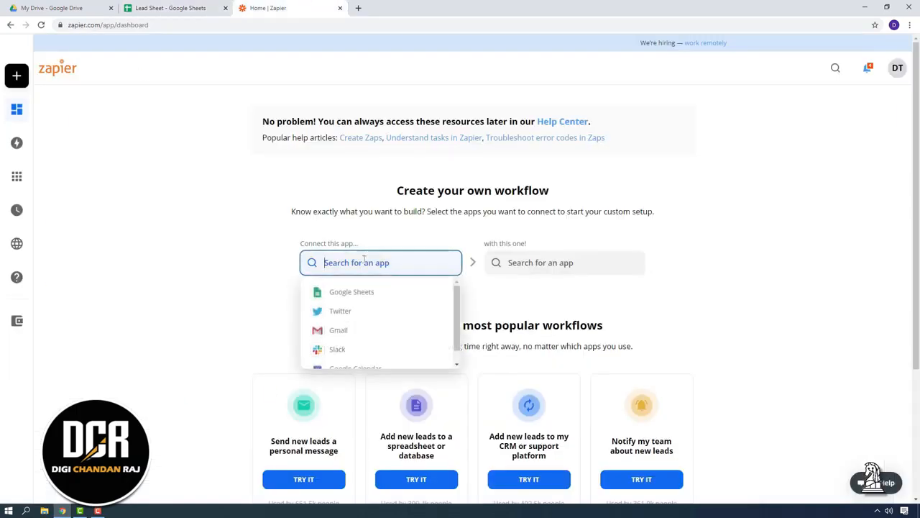
Step: Pick Google Sheets as the starting app and Gmail as the app to connect
click(363, 300)
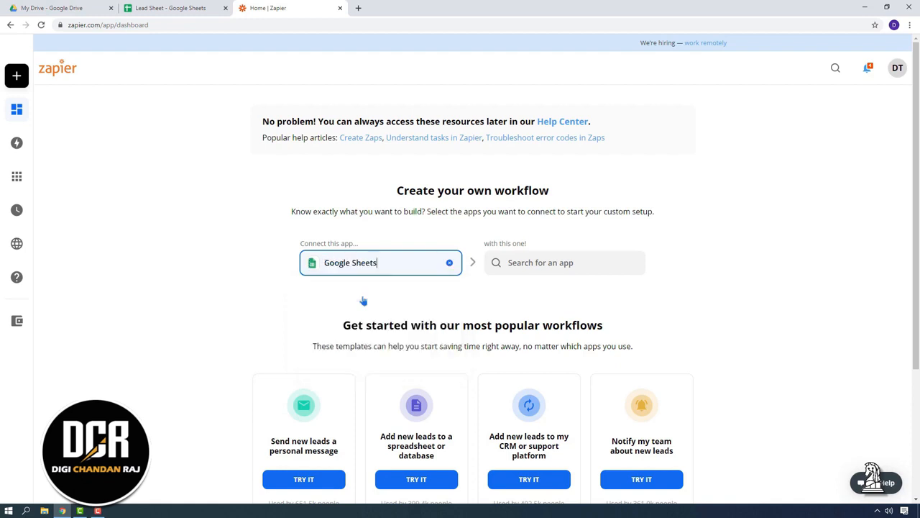
click(544, 263)
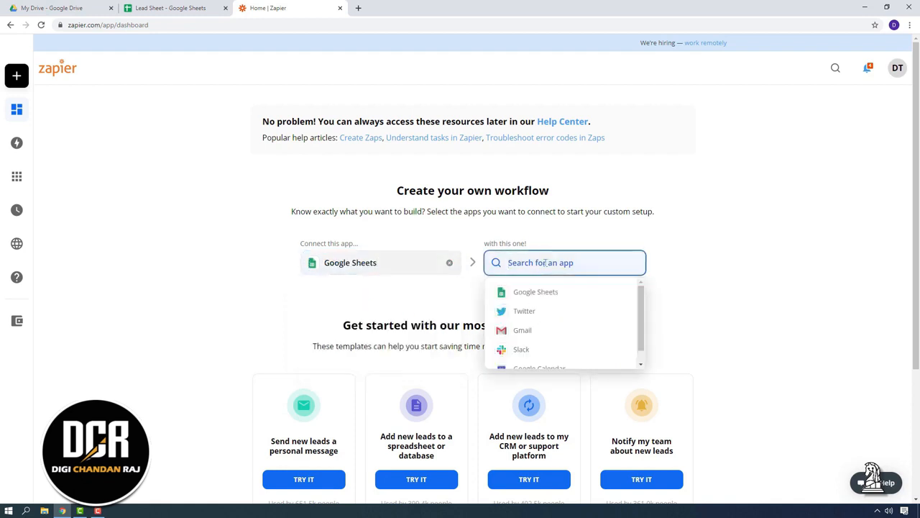
click(523, 330)
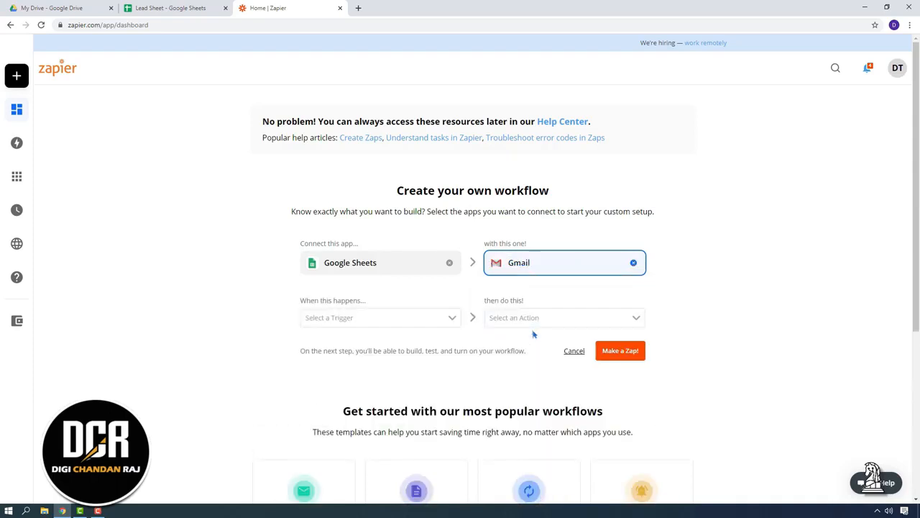
scroll(144, 323, down, 1)
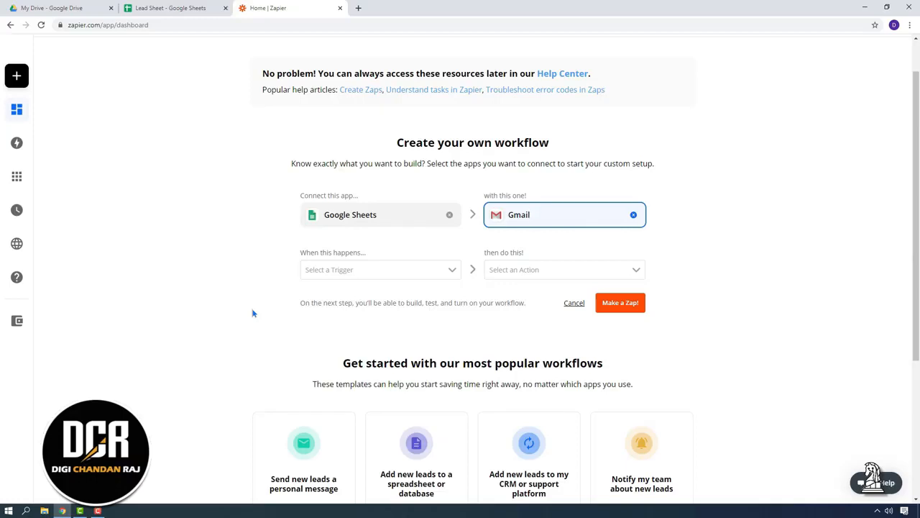
Step: Choose New Spreadsheet Row as the Google Sheets trigger
click(381, 271)
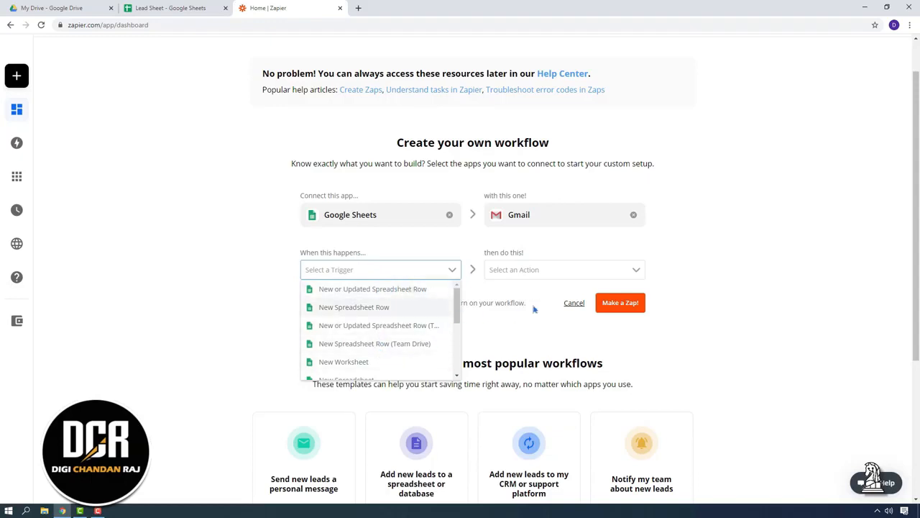
click(539, 274)
click(370, 276)
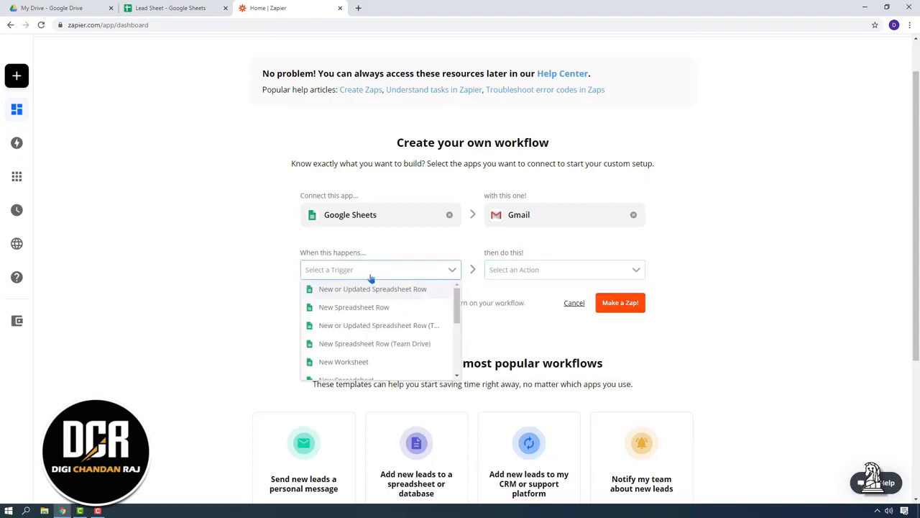
click(406, 314)
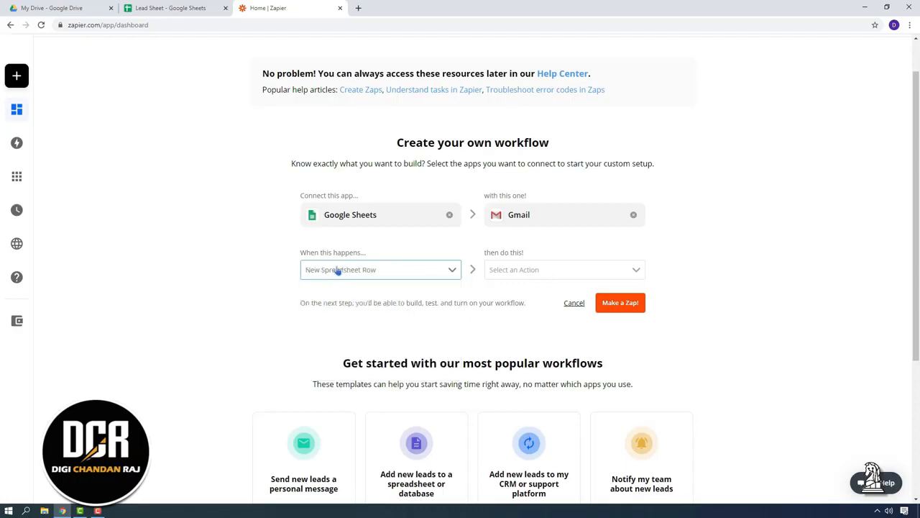
Step: Choose Send Email as the Gmail action and open the zap in the editor
click(523, 270)
click(528, 305)
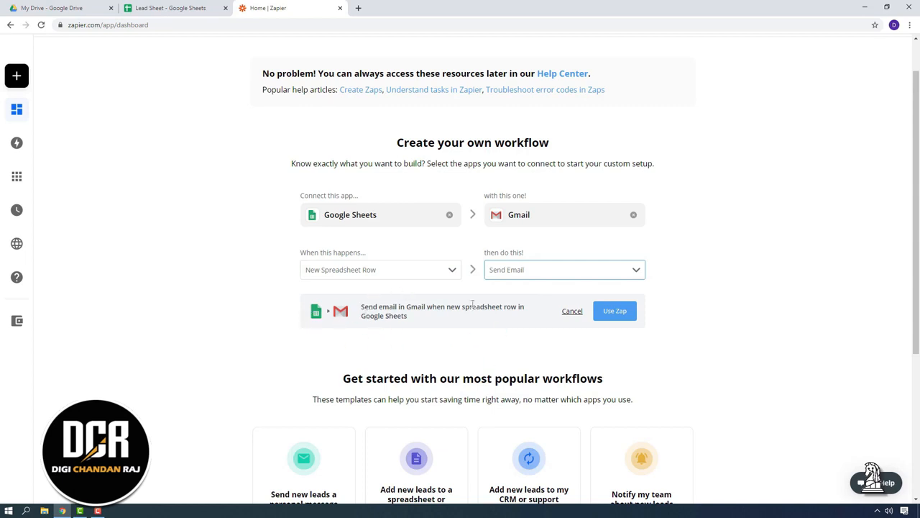
click(615, 313)
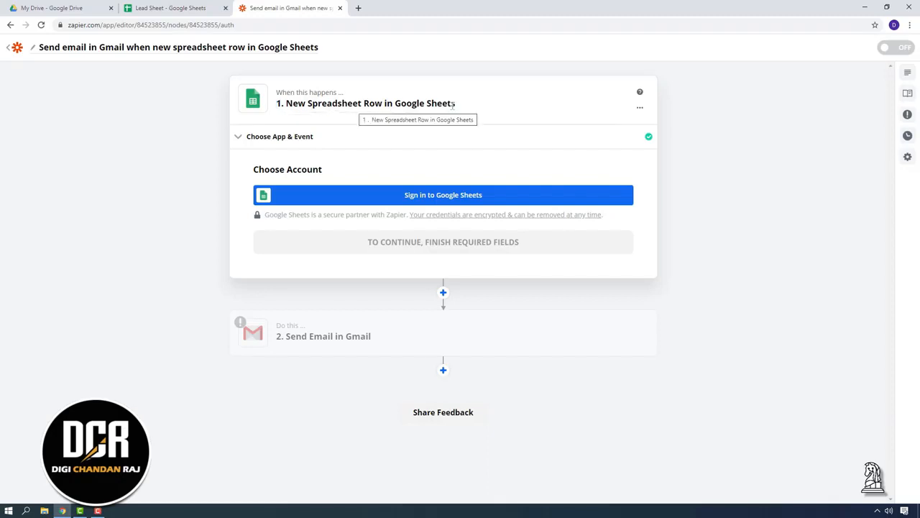
Step: Confirm the Google Sheets new-row trigger, then sign in and allow access with the Google account
click(312, 142)
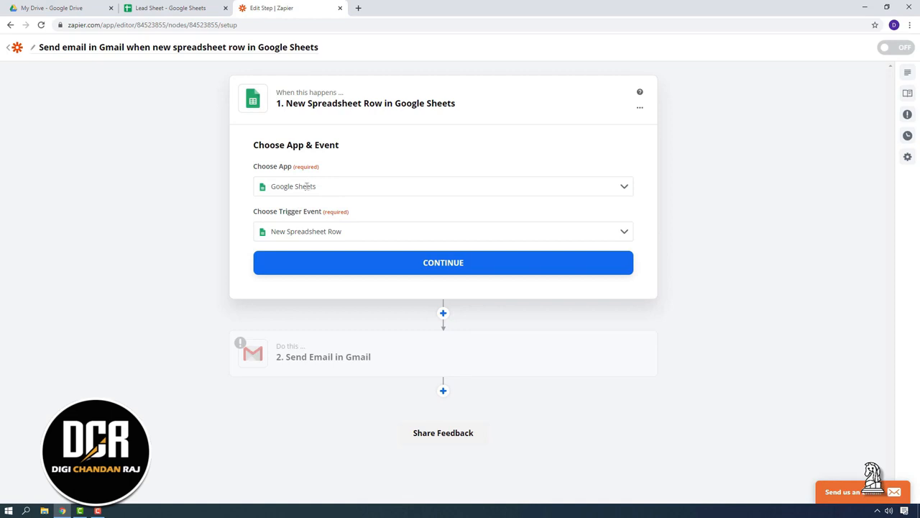
click(420, 270)
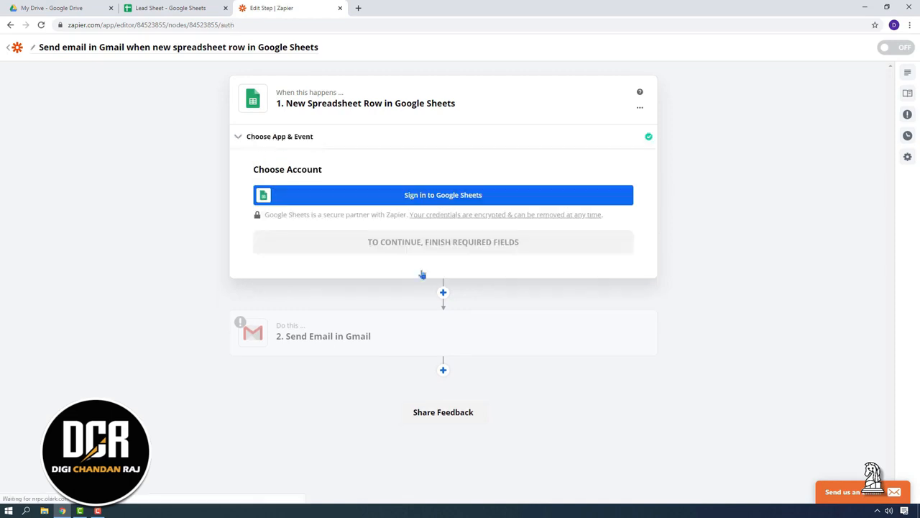
click(452, 199)
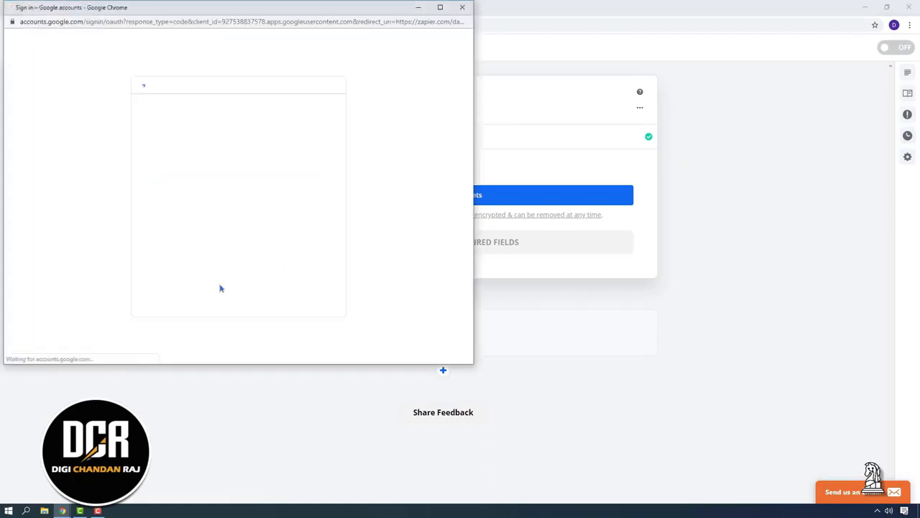
click(213, 185)
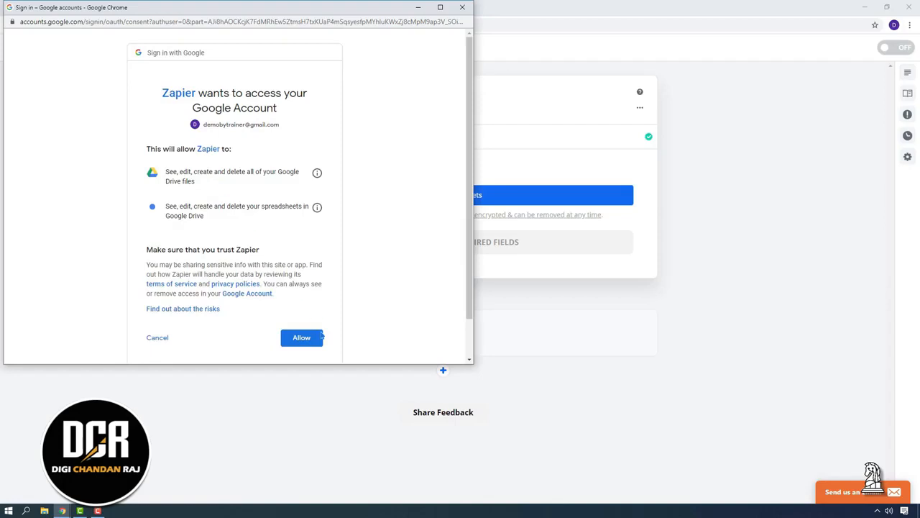
click(308, 337)
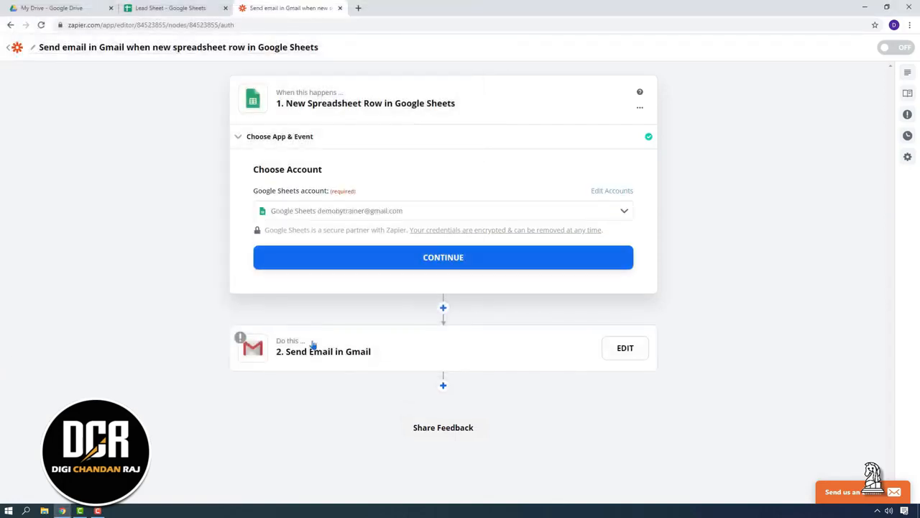
click(309, 258)
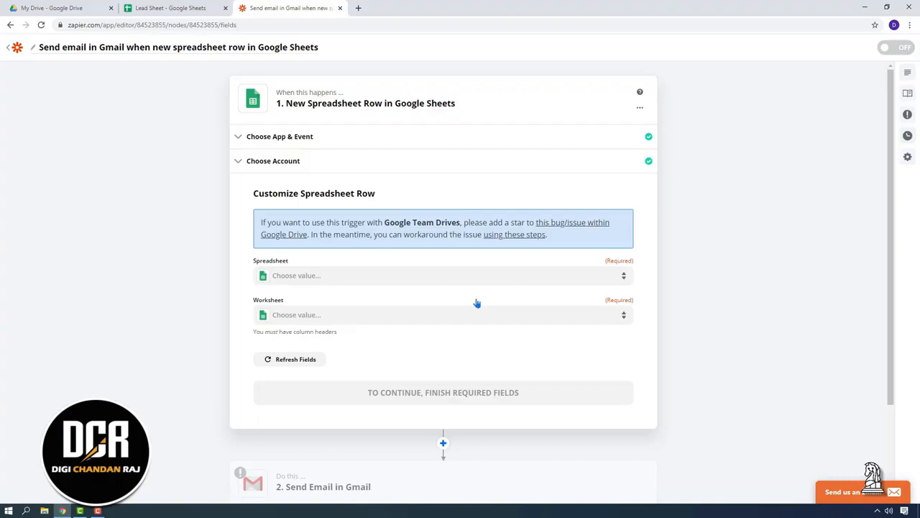
Step: Choose spreadsheet Lead Sheet and worksheet Sheet1 for the trigger, glancing at the sheet in between
click(303, 278)
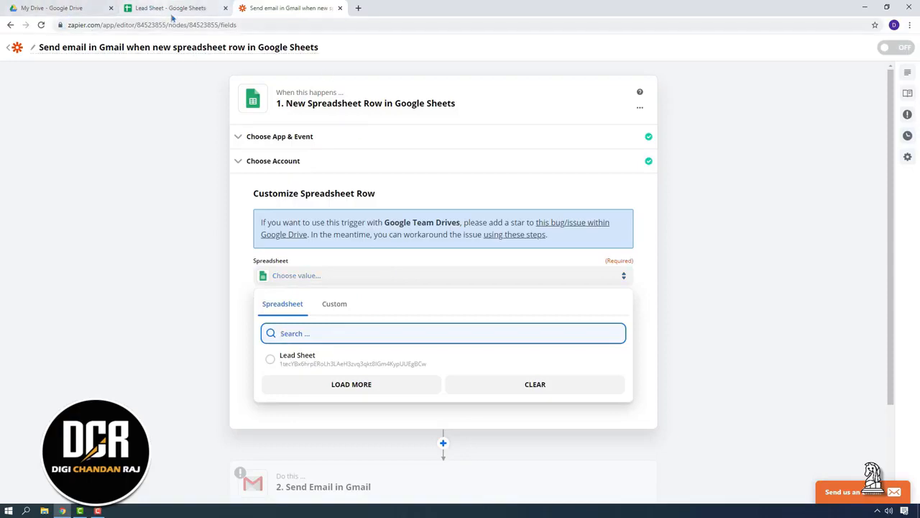
click(270, 360)
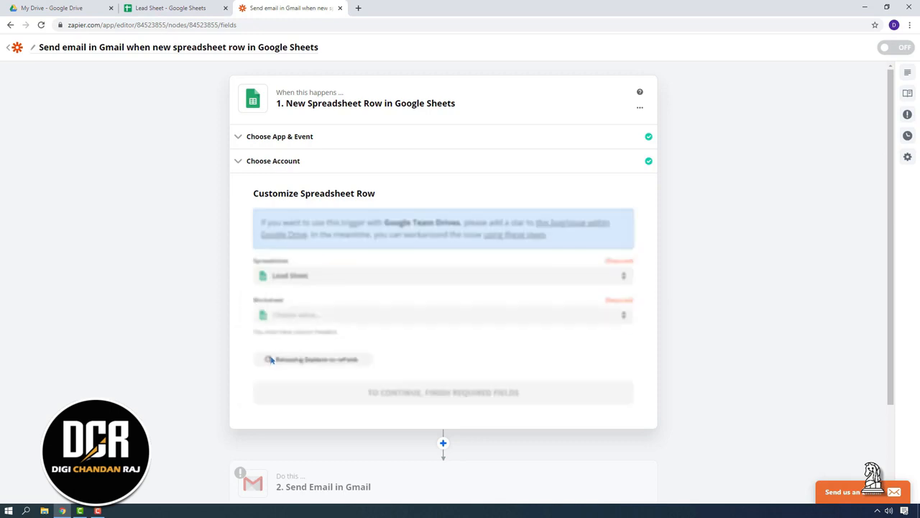
click(194, 8)
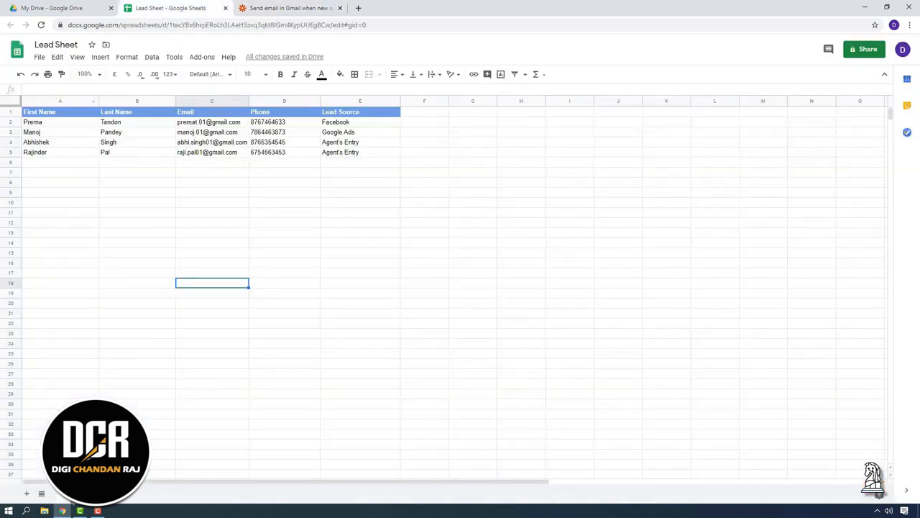
click(270, 8)
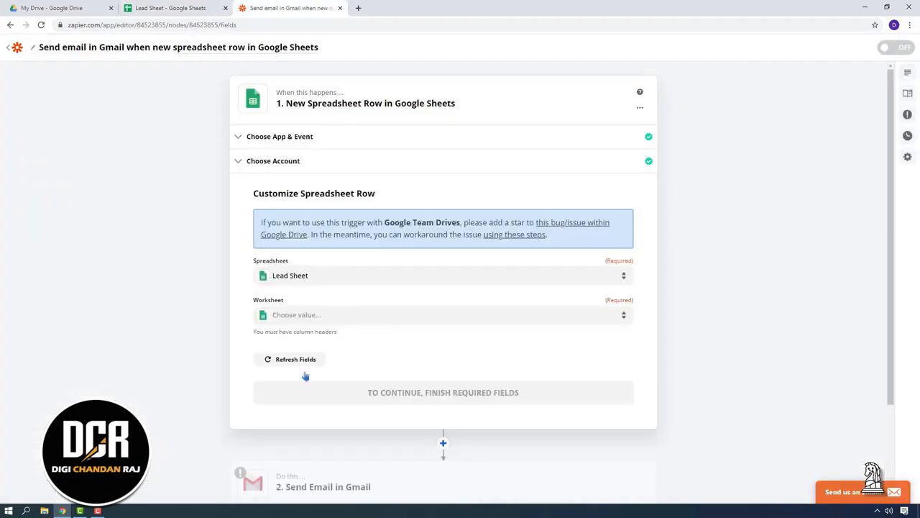
click(314, 322)
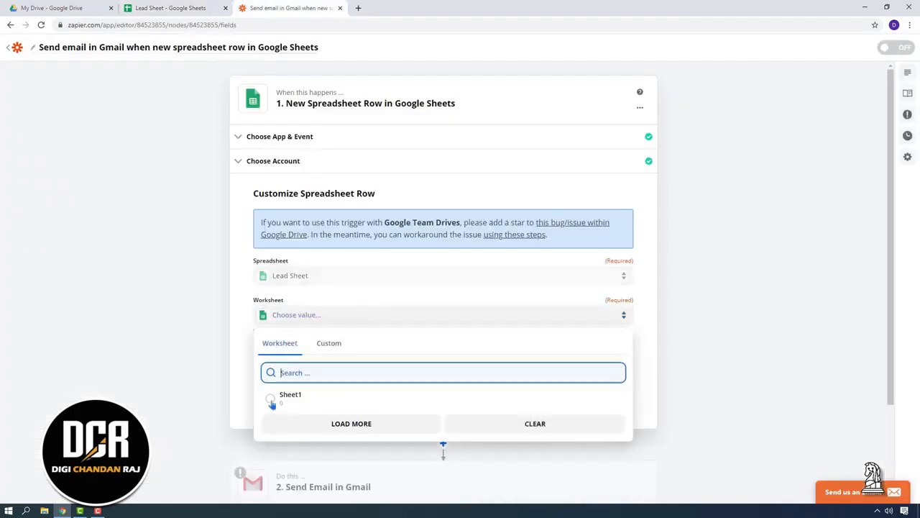
click(271, 399)
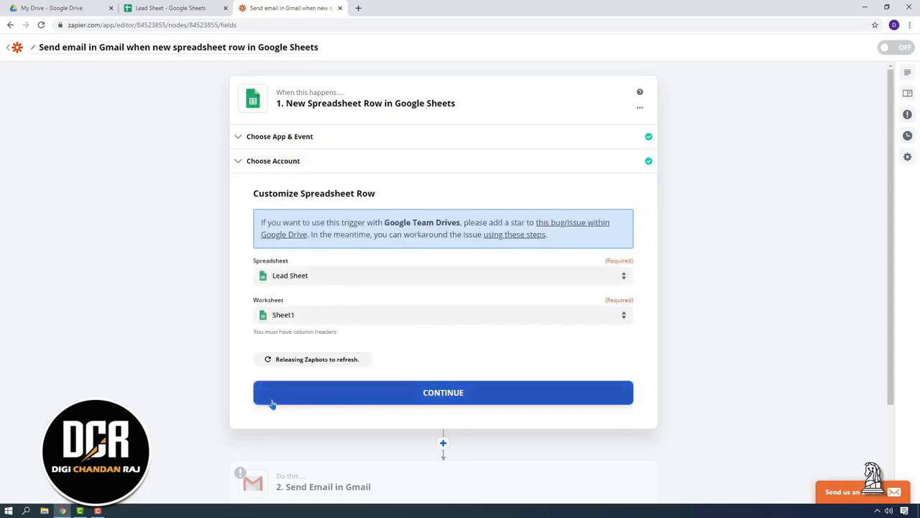
Step: Test the trigger, compare its sample against row 5 of Lead Sheet, and finish the test
click(426, 398)
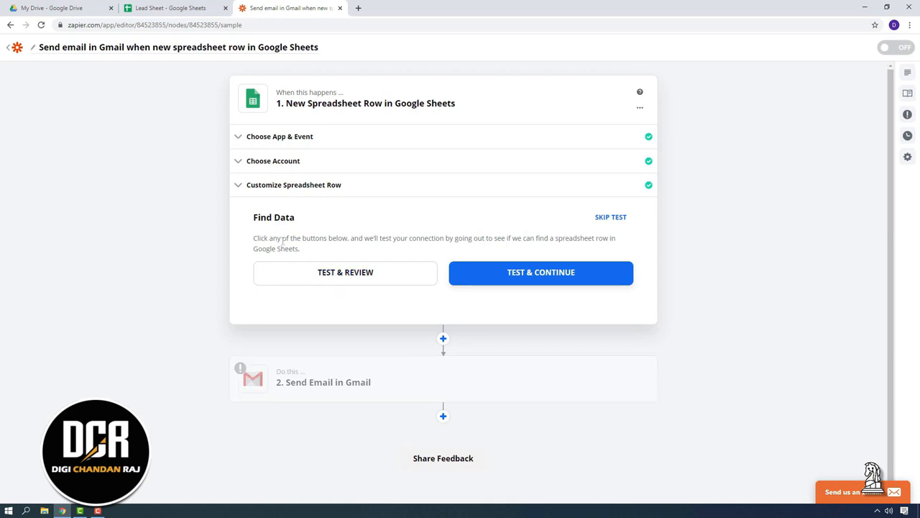
click(357, 282)
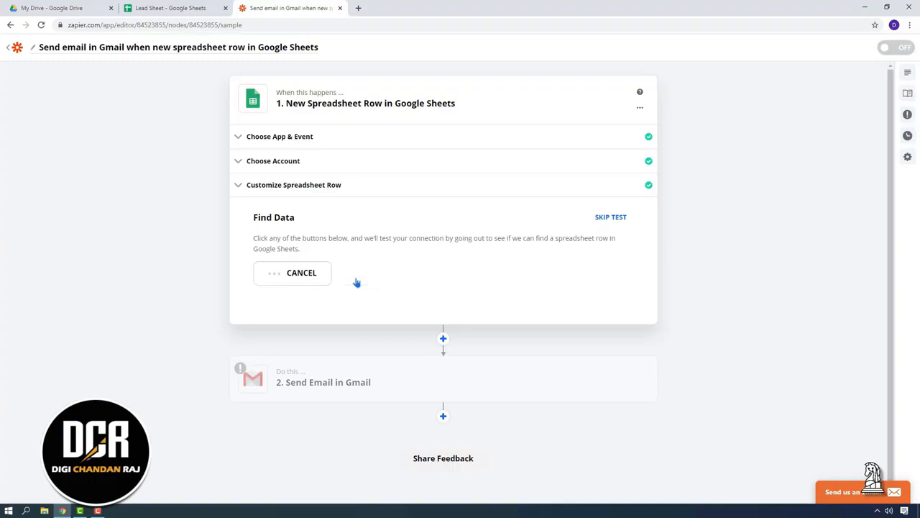
click(176, 8)
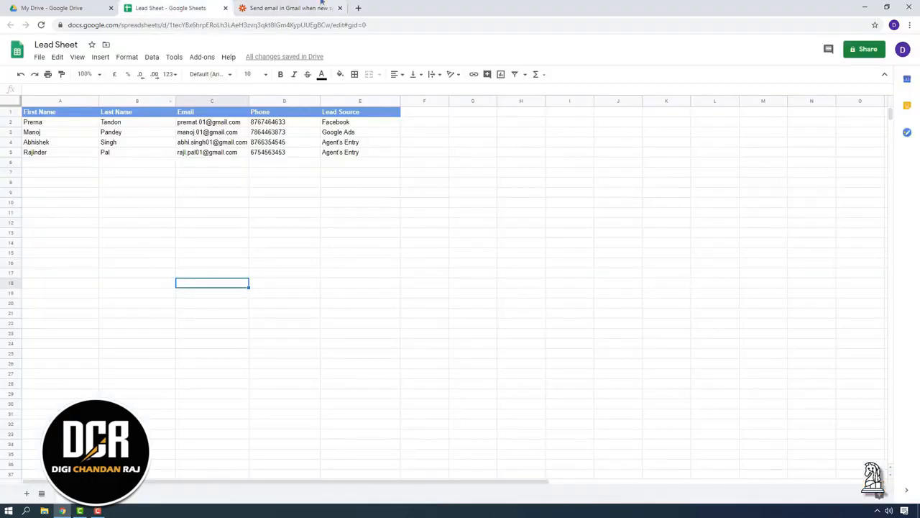
click(302, 8)
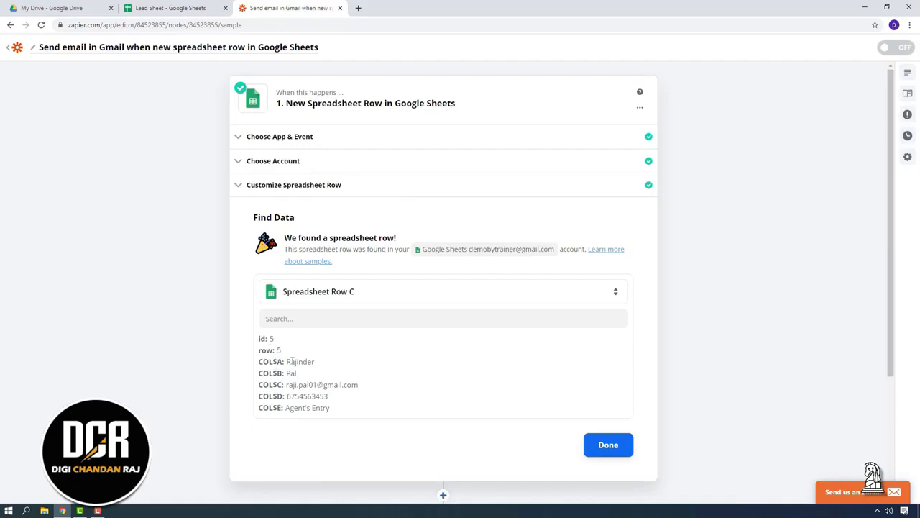
click(171, 8)
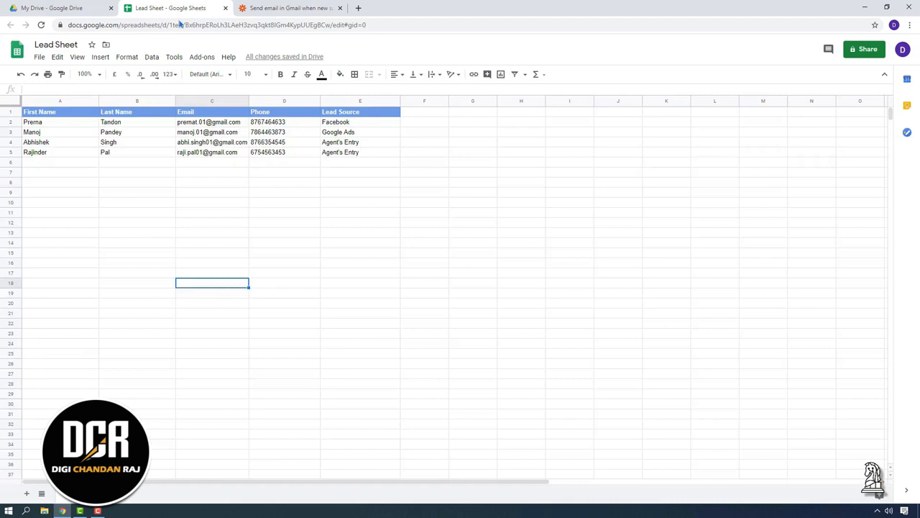
click(33, 152)
drag(182, 153, 364, 152)
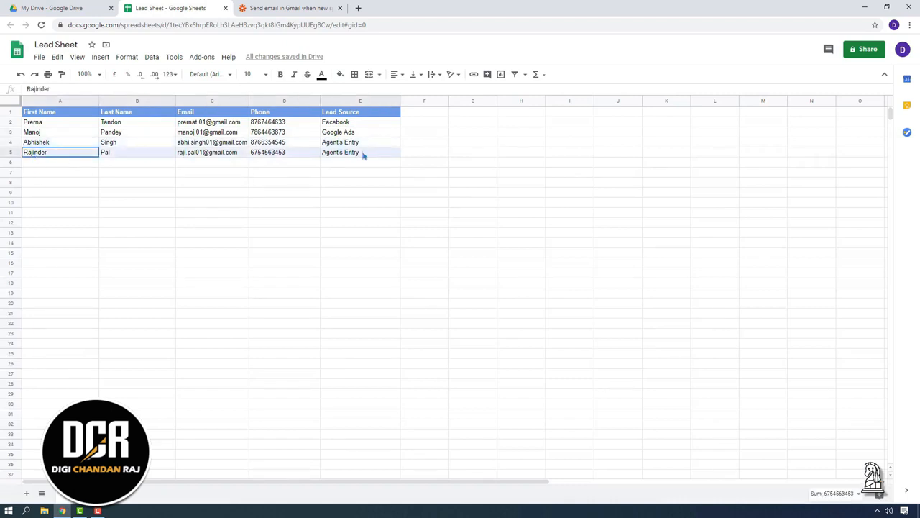
click(280, 8)
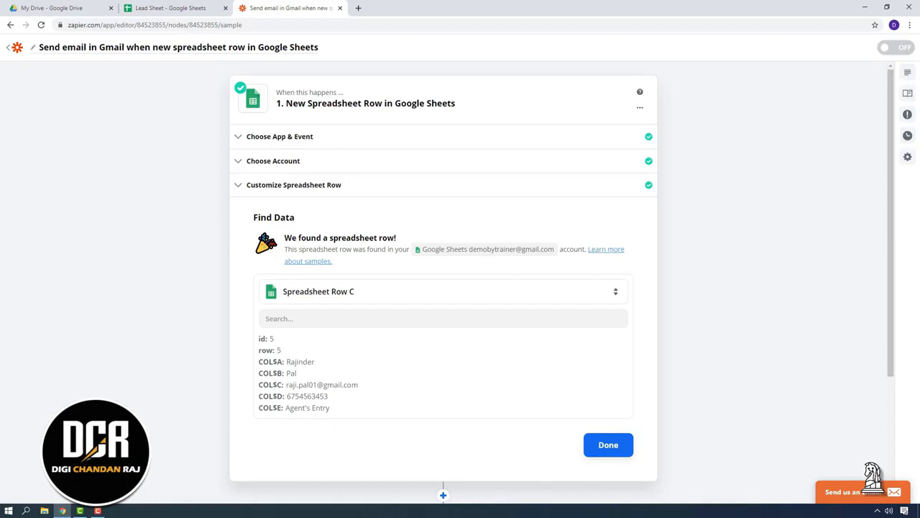
click(614, 447)
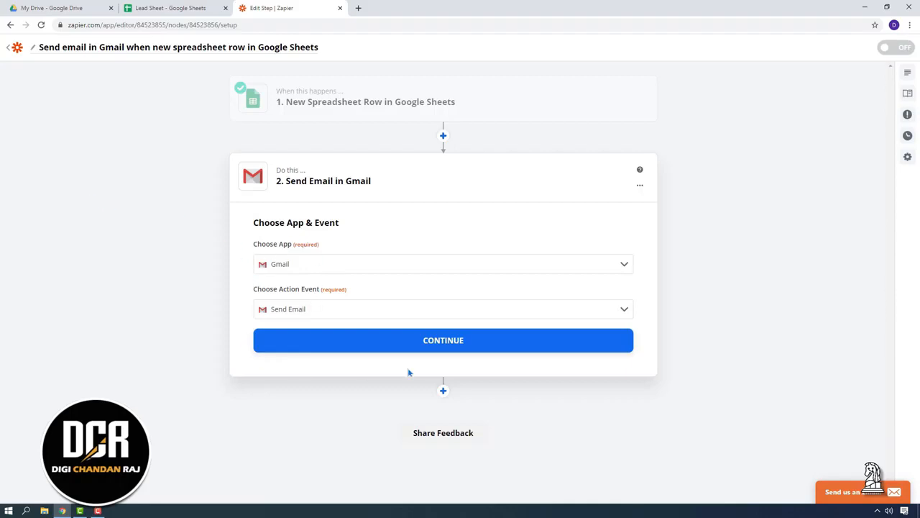
Step: Confirm Gmail Send Email, sign in with the Google account, allow access, and reach Customize Email
click(452, 341)
click(445, 273)
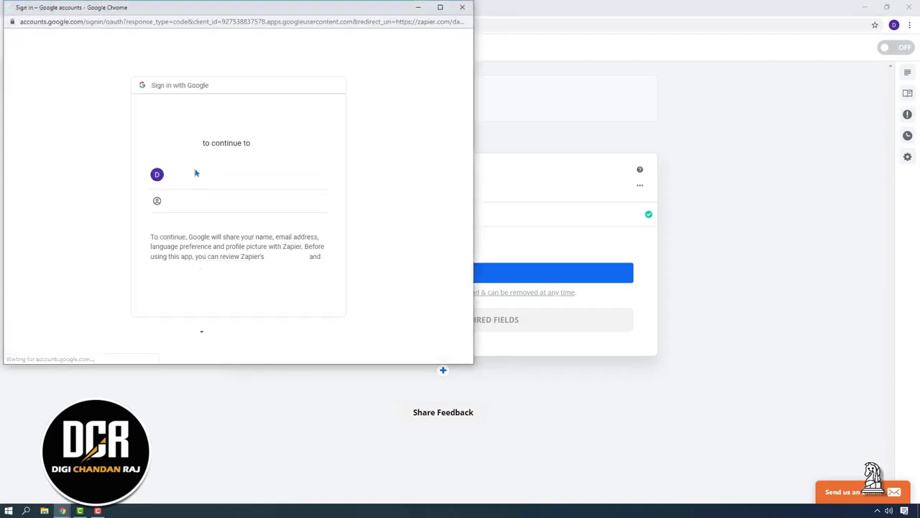
click(198, 184)
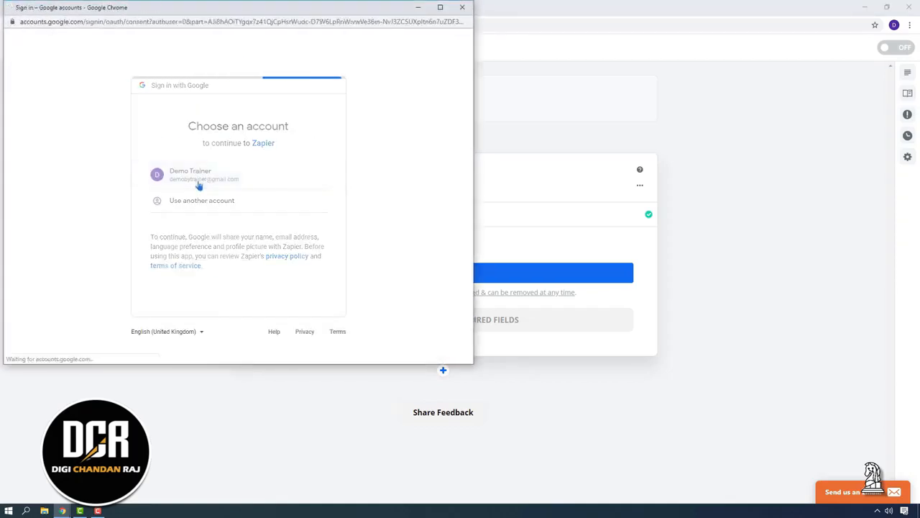
click(302, 332)
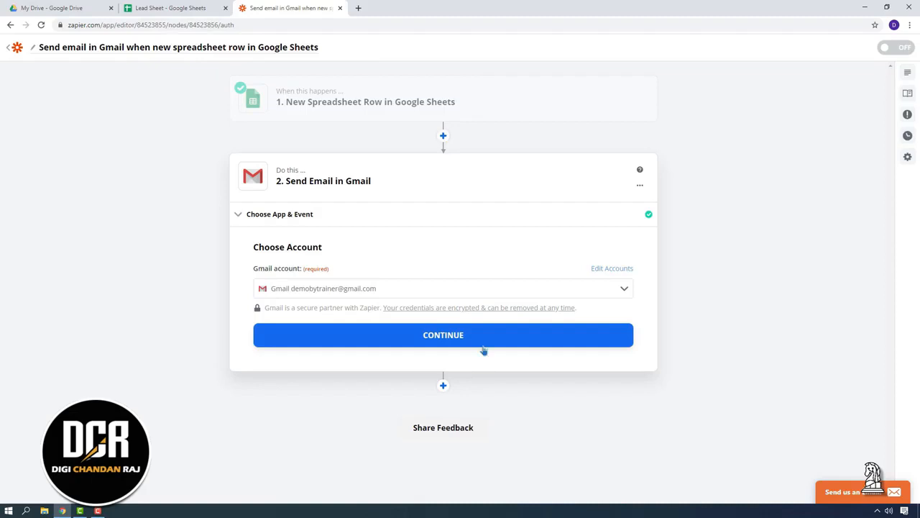
click(310, 343)
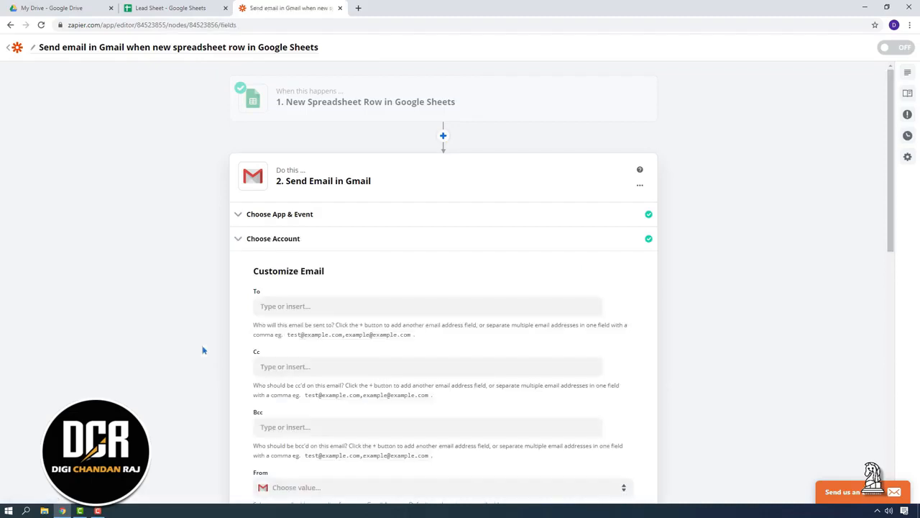
scroll(202, 348, down, 2)
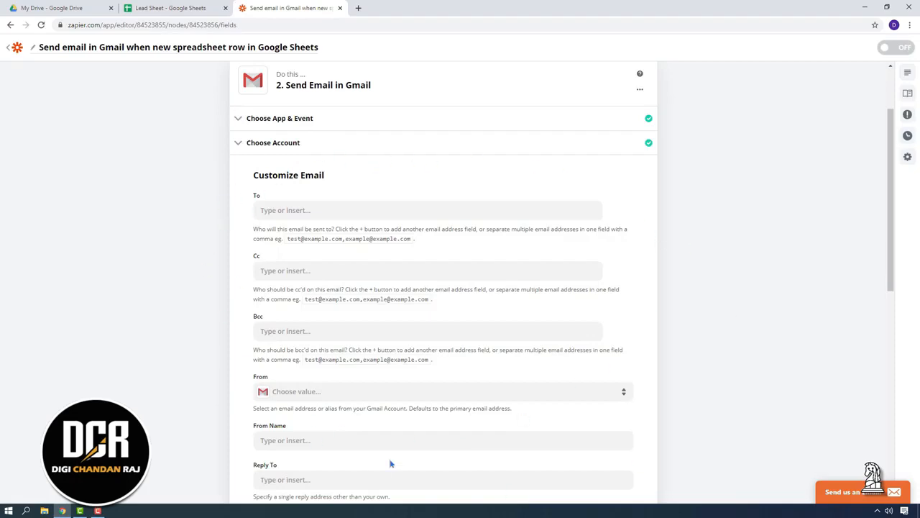
scroll(700, 268, down, 2)
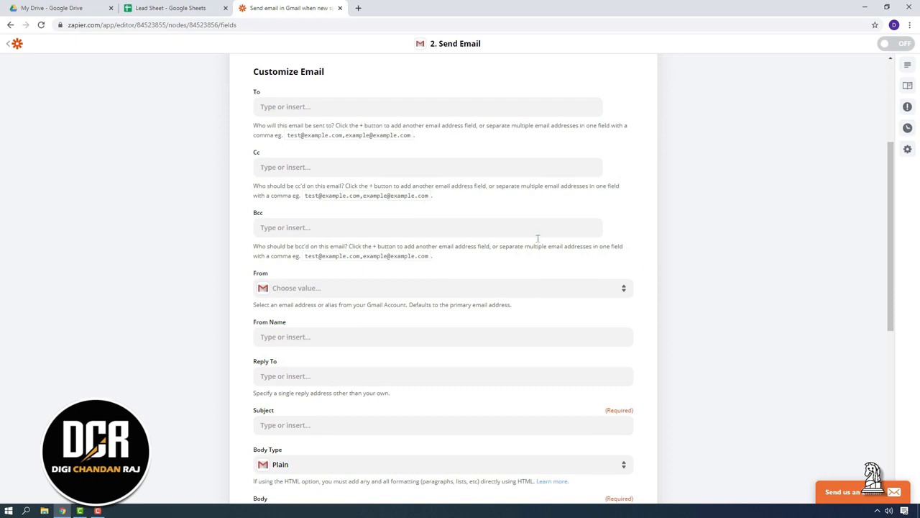
scroll(538, 237, up, 2)
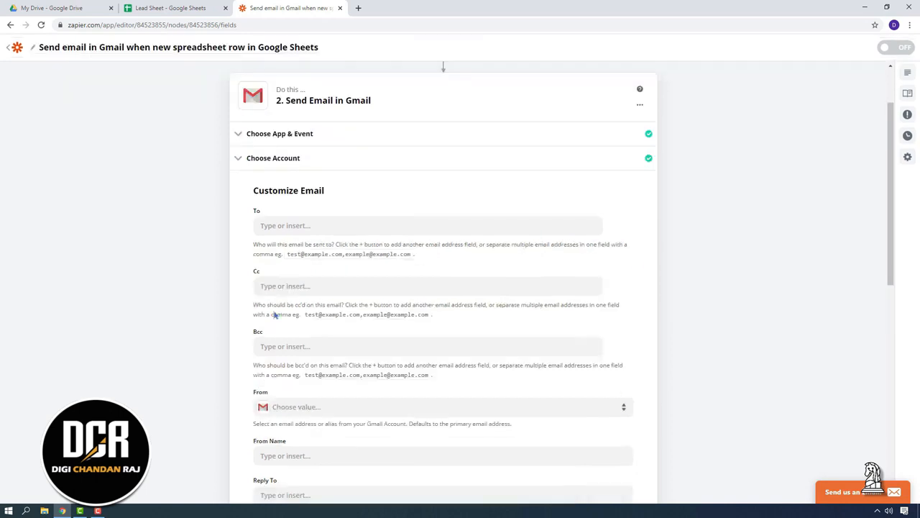
Step: Map the To field to the sheet row's Email value
click(297, 227)
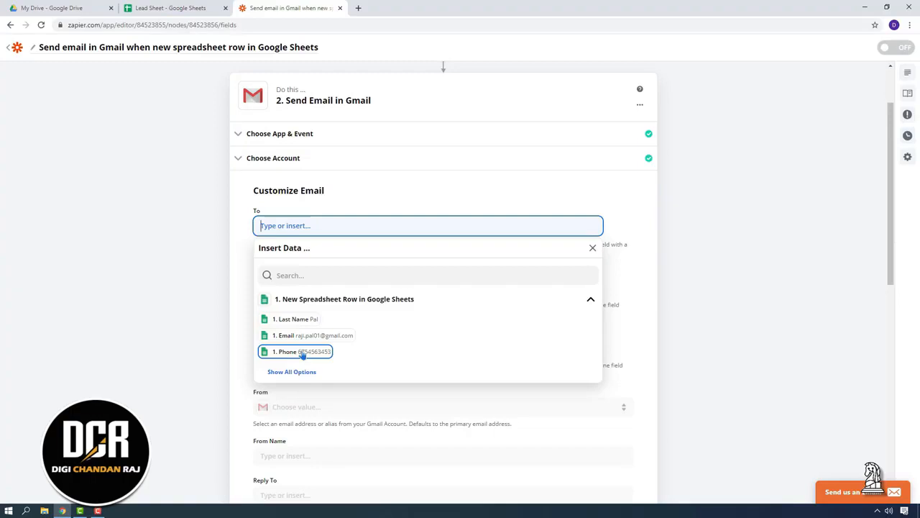
click(244, 296)
click(284, 228)
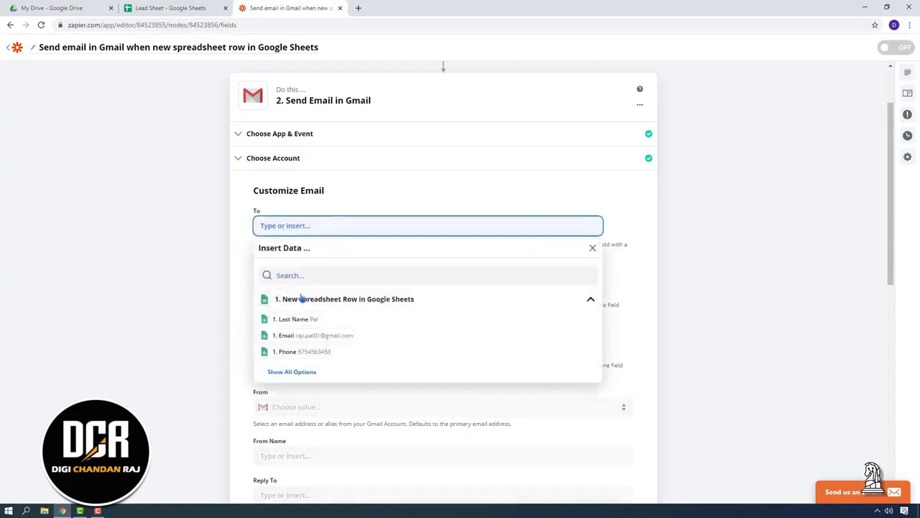
click(327, 335)
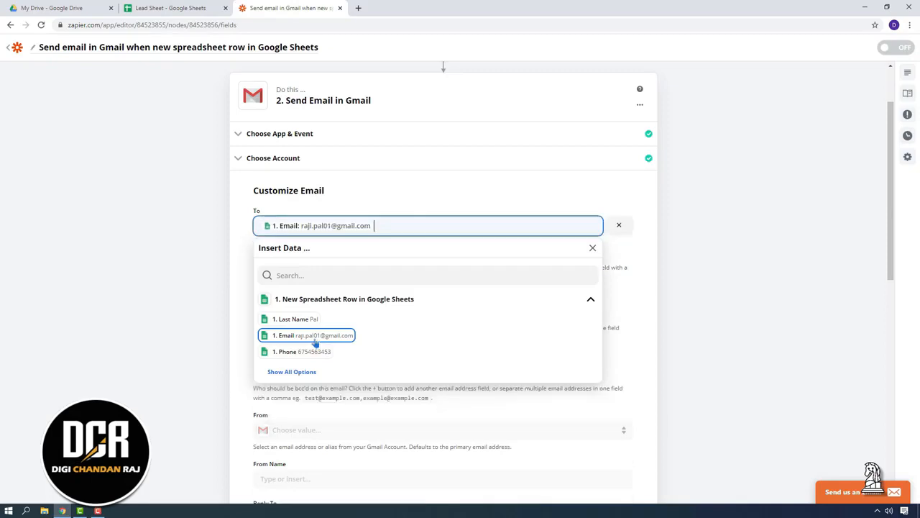
click(191, 265)
scroll(299, 290, down, 2)
scroll(297, 276, up, 3)
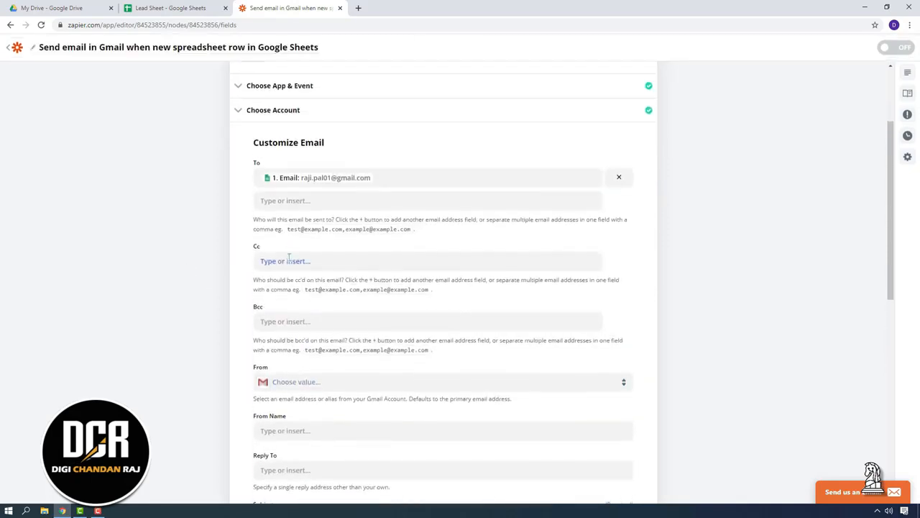
Step: Enter the trainer's own Gmail address in the Cc field
click(289, 261)
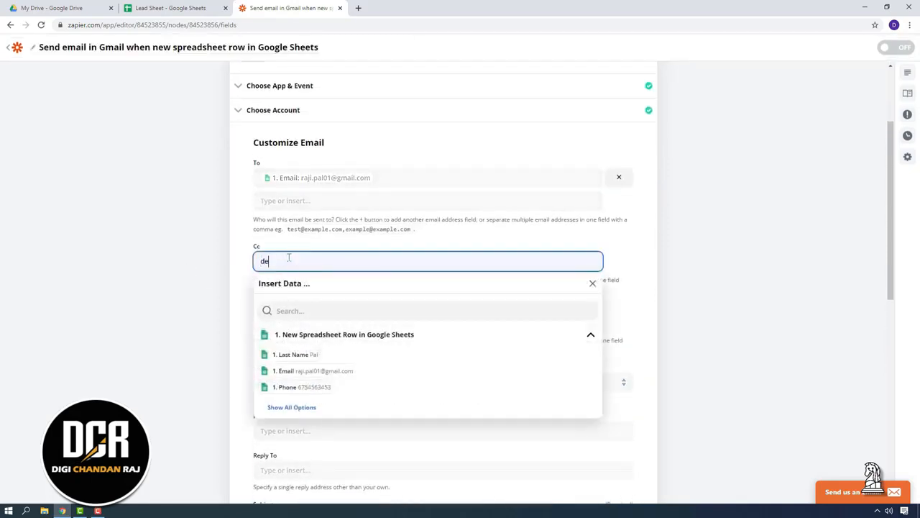
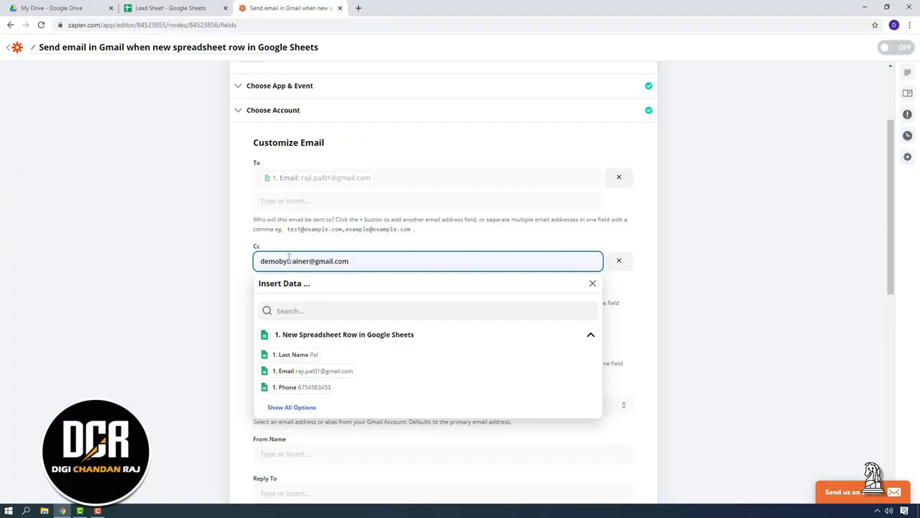
click(171, 271)
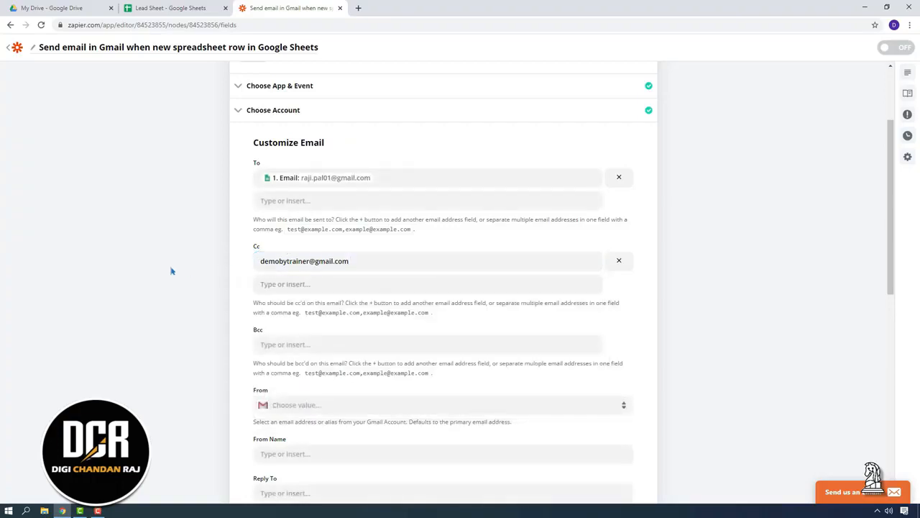
scroll(170, 269, down, 3)
click(319, 215)
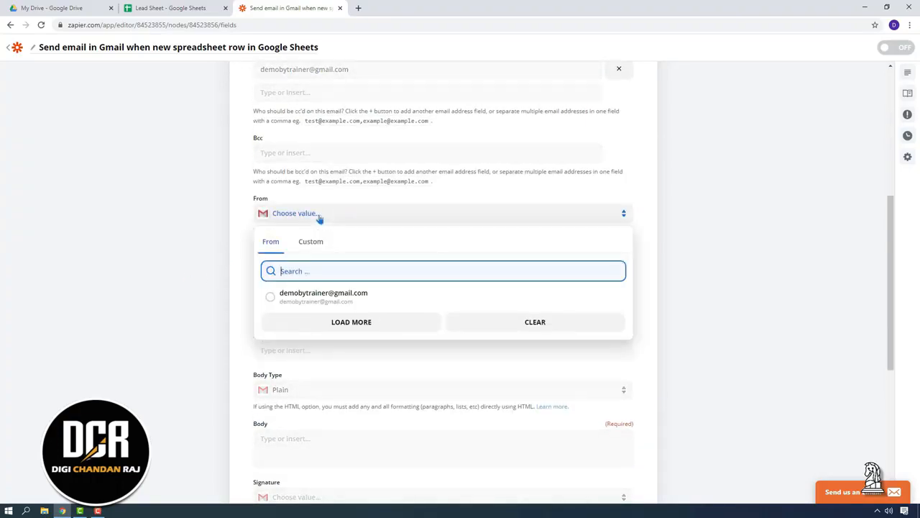
Step: Send from the connected Gmail account and fill in the sender's display name
click(272, 296)
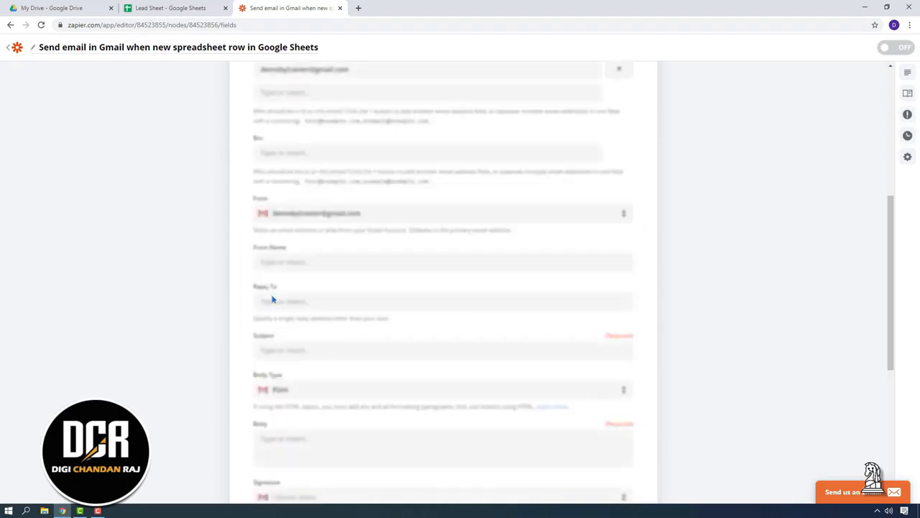
click(297, 261)
text(Demo Trai)
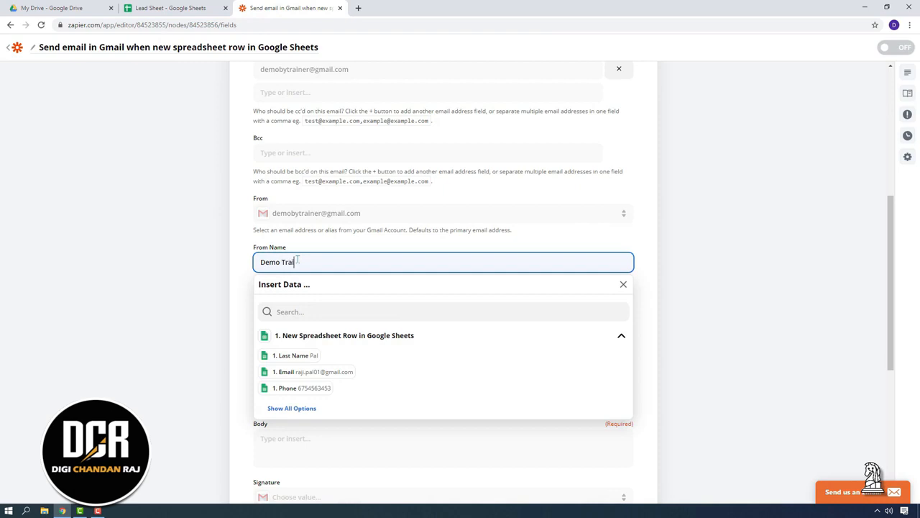
click(189, 291)
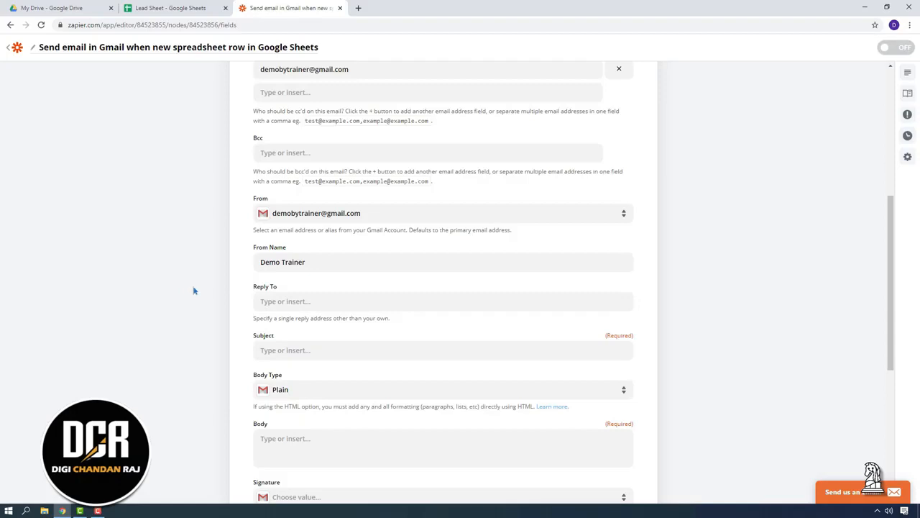
scroll(193, 291, down, 2)
Step: Set the subject to the row's First Name followed by ', This is a test email.'
click(290, 252)
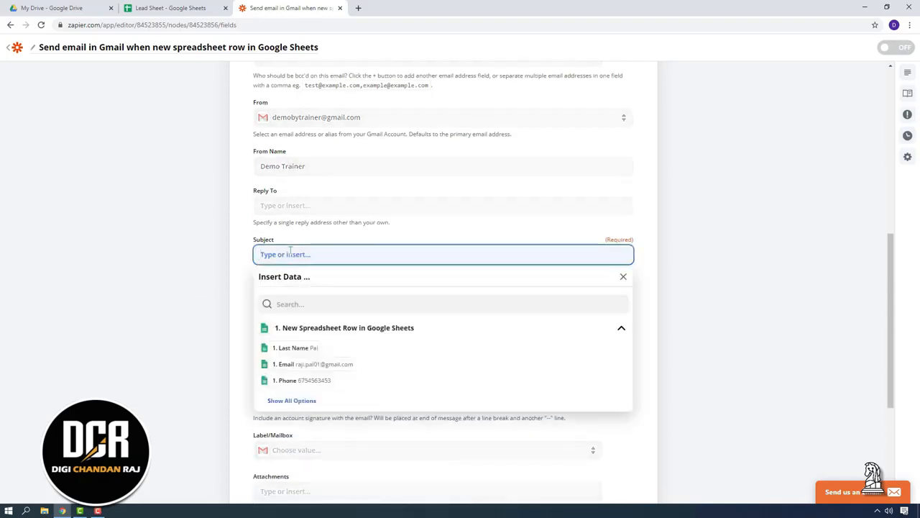
text(This is a test email.)
drag(335, 253, 247, 257)
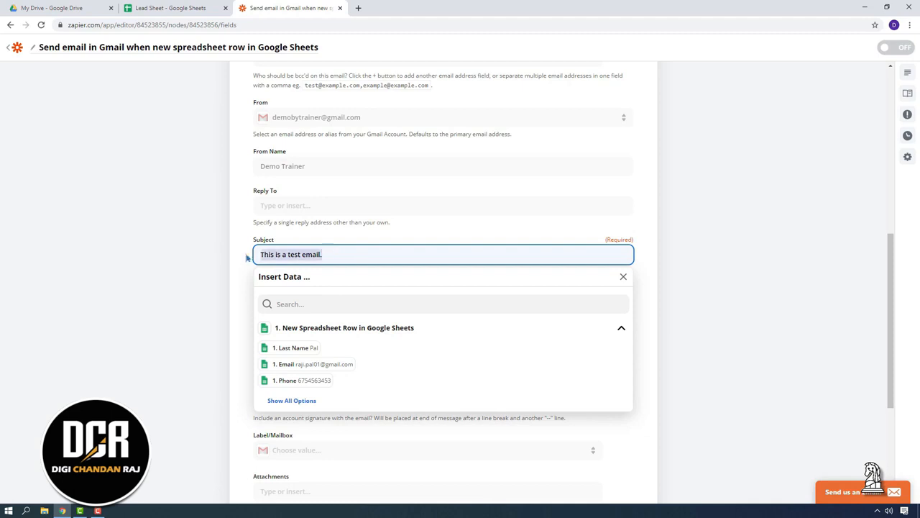
key(BackSpace)
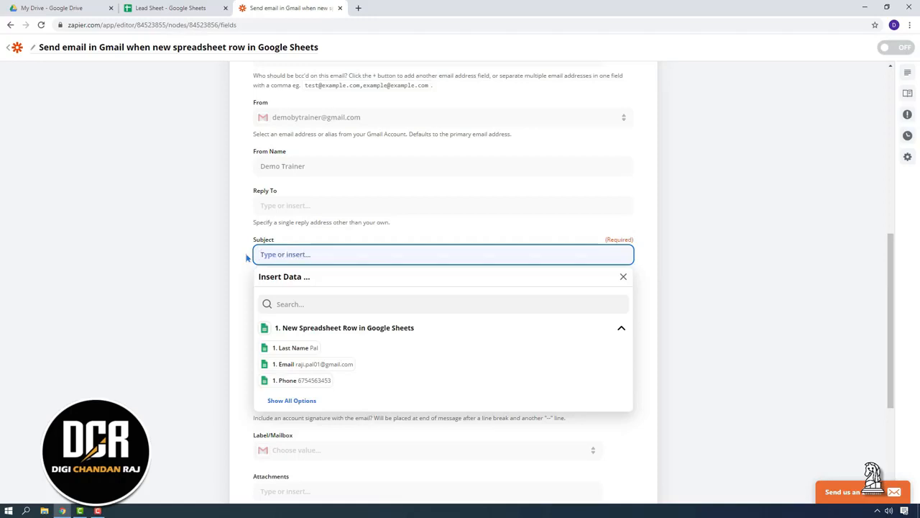
click(294, 400)
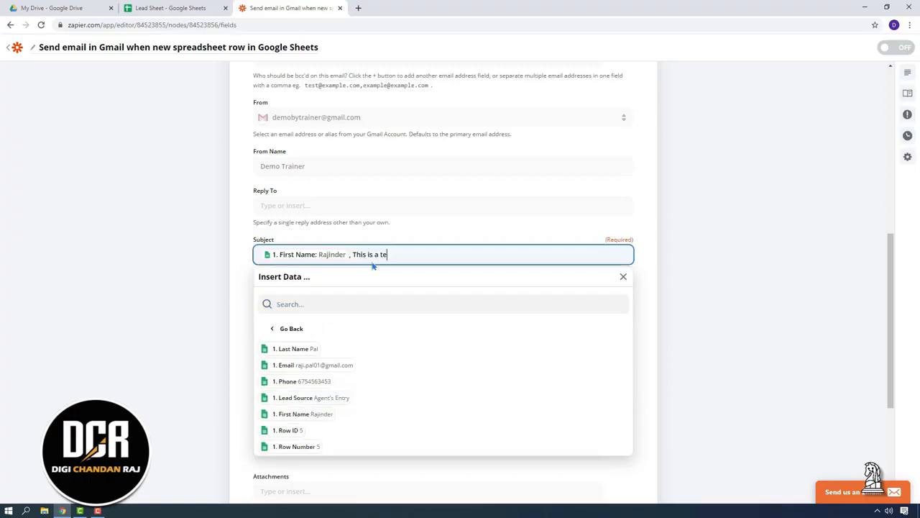
text(st email.)
click(144, 314)
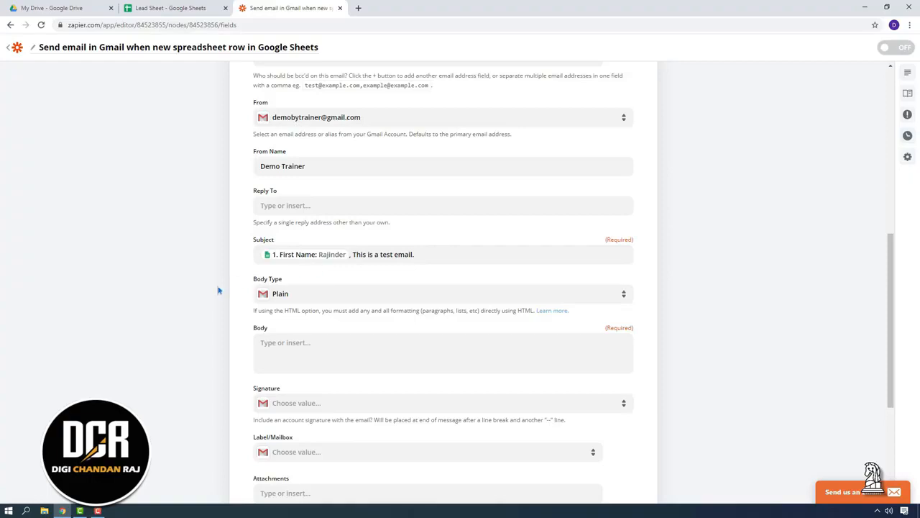
Step: Open the Body Type choices, then start a new browser tab
scroll(210, 271, down, 1)
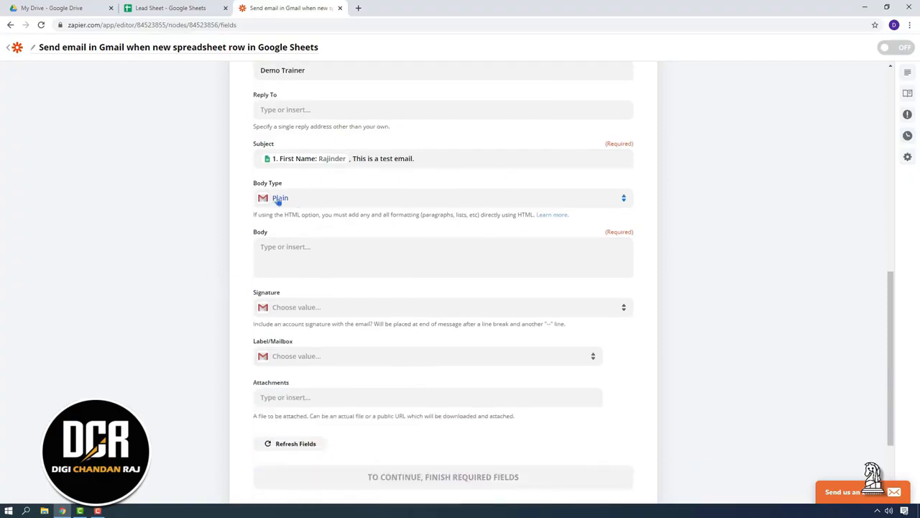
click(343, 199)
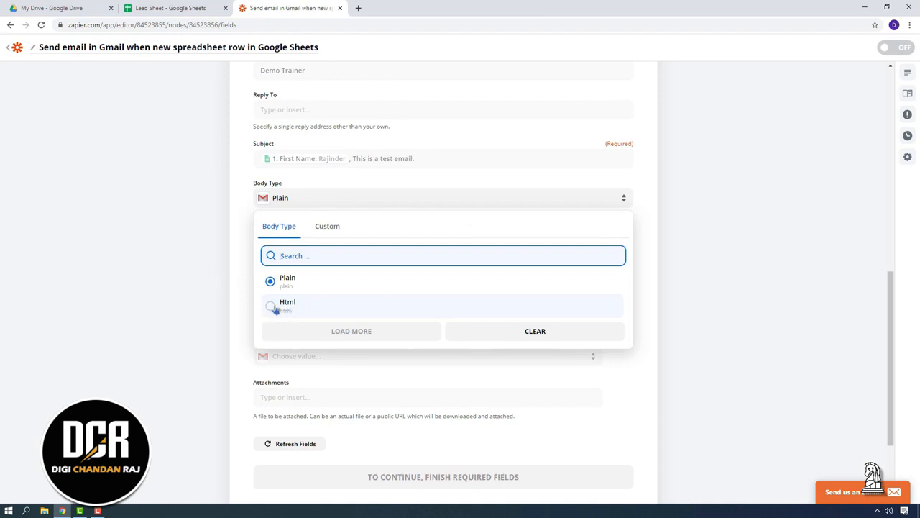
click(358, 8)
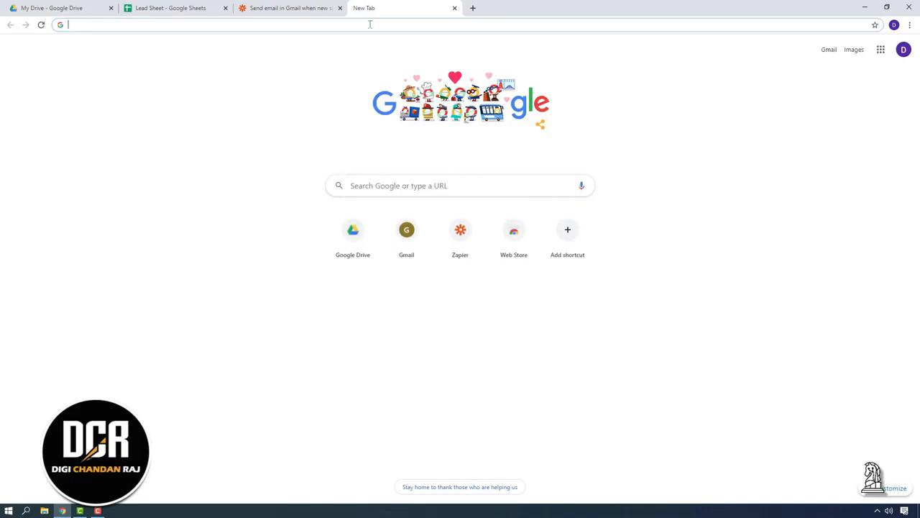
Step: Search for 'html editor' and open the HTML-Online.com editor, scrolling through it
text(html editor)
key(Return)
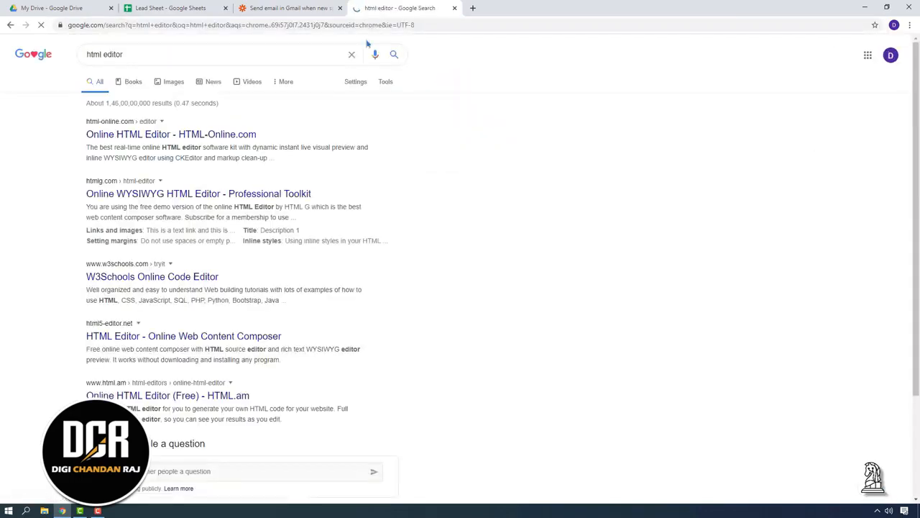
click(181, 135)
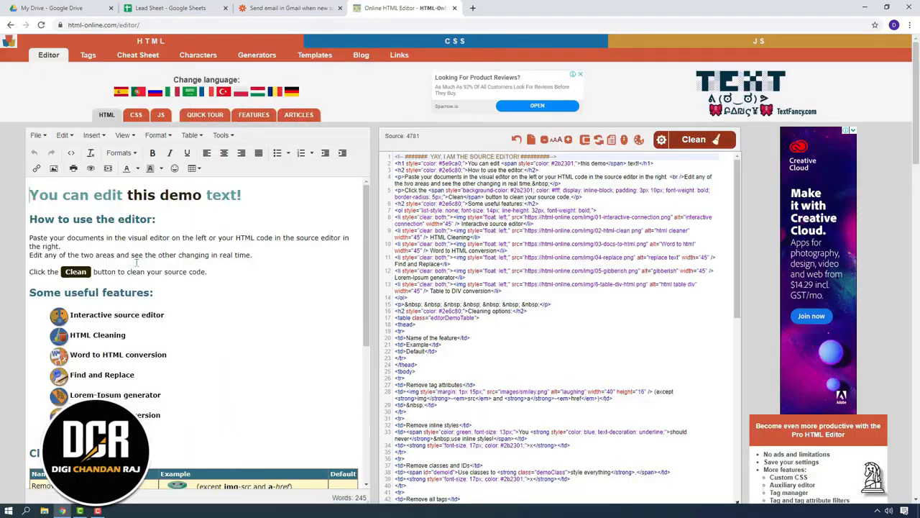
scroll(195, 367, down, 5)
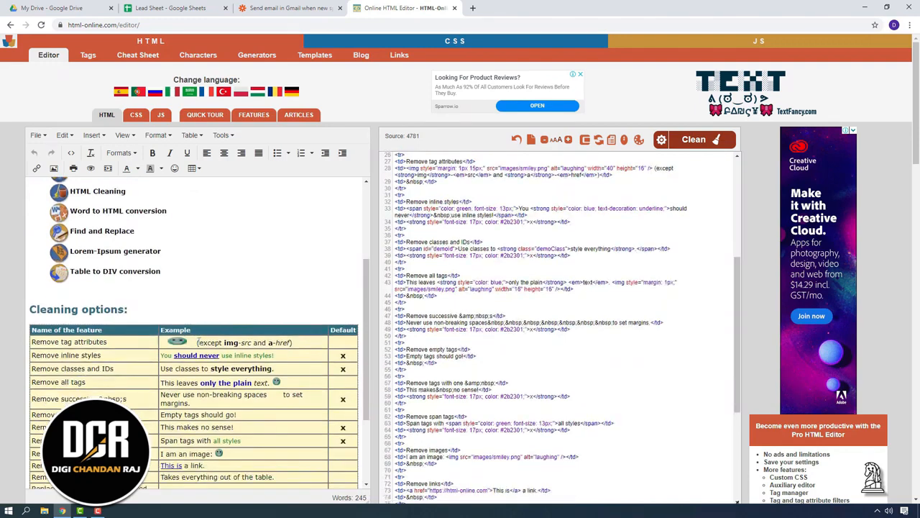
scroll(200, 338, down, 2)
scroll(199, 336, up, 10)
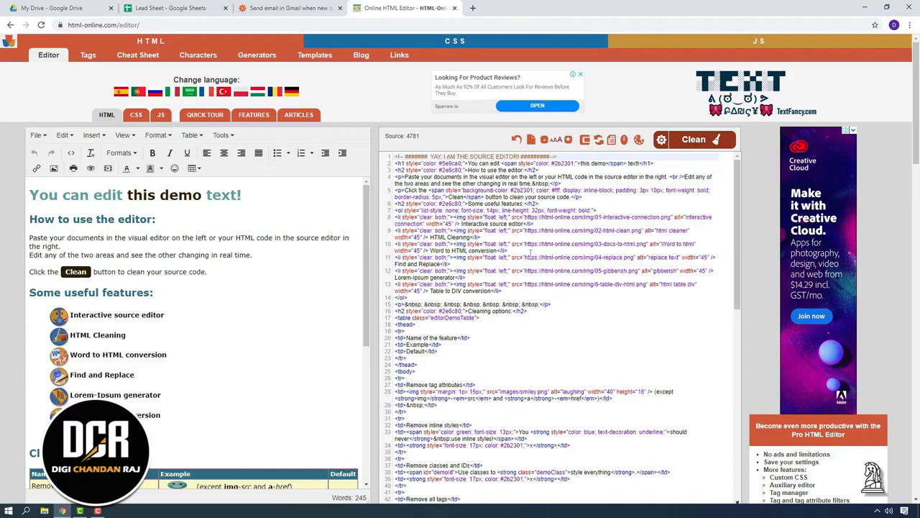
scroll(558, 224, down, 5)
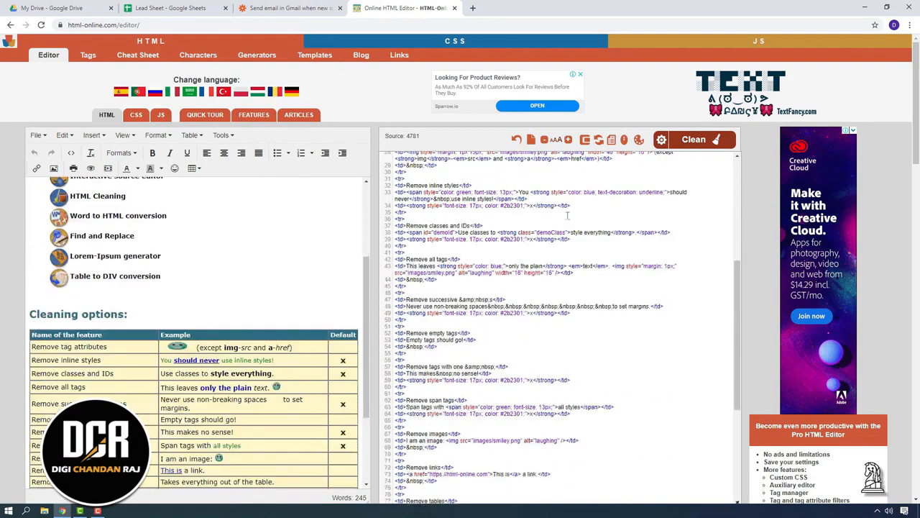
scroll(550, 328, up, 3)
scroll(550, 328, up, 5)
Step: Switch between the HTML editor and Zapier tabs, ending on the Zapier email form
click(287, 8)
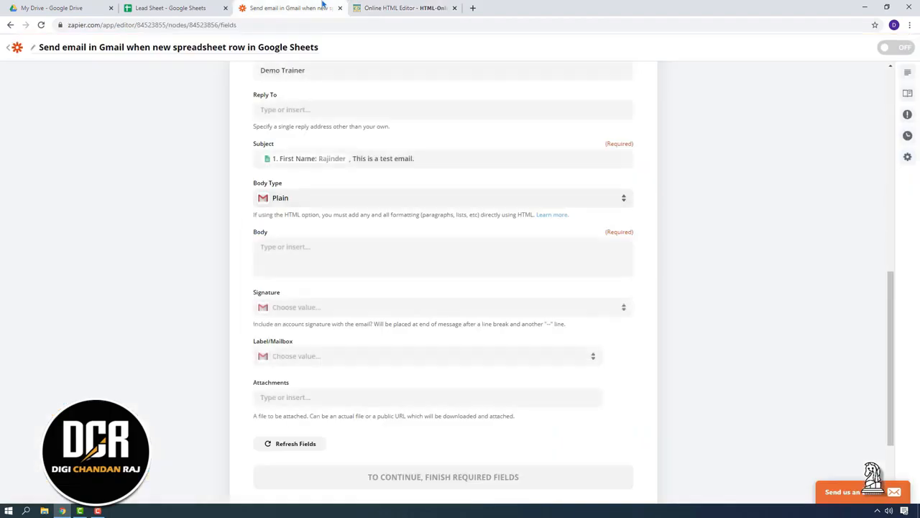
click(402, 8)
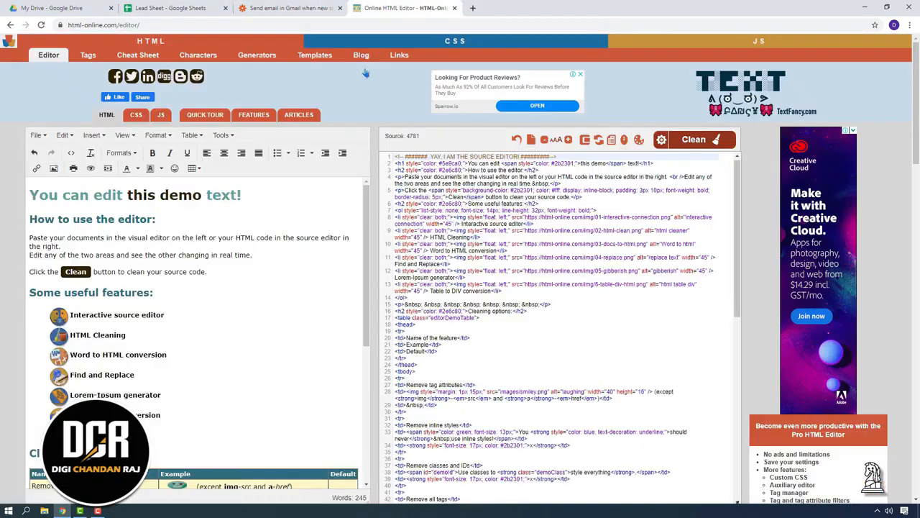
scroll(187, 345, down, 5)
scroll(207, 341, up, 10)
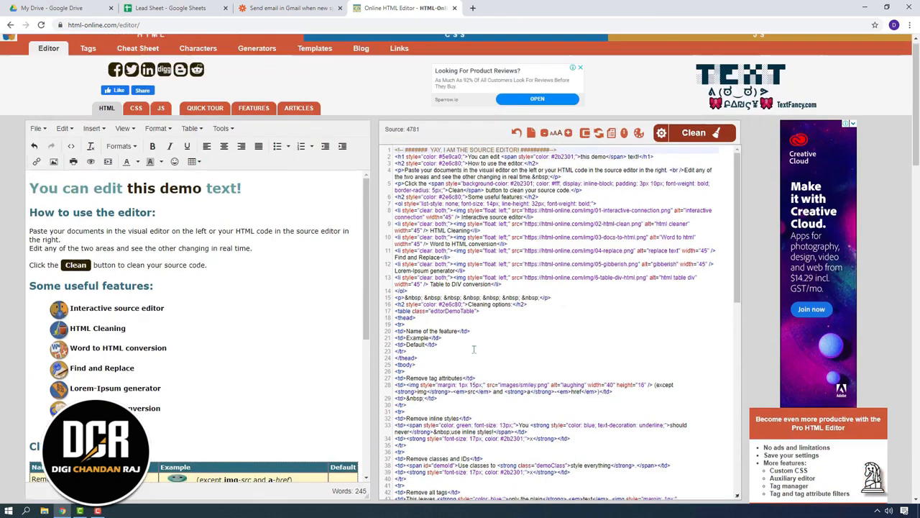
click(288, 8)
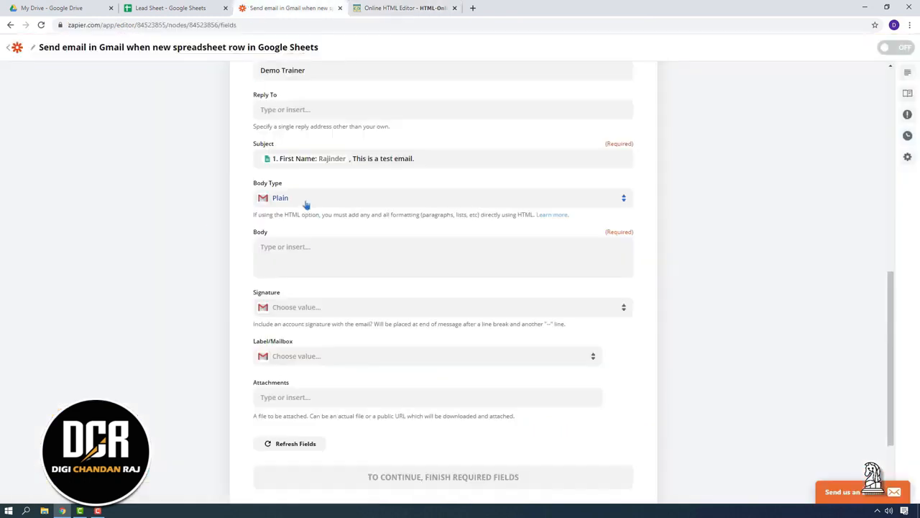
Step: Write the body 'Hi [First Name], Thank you getting in touch…' with Phone inserted, ending 'Thanks.'
click(306, 250)
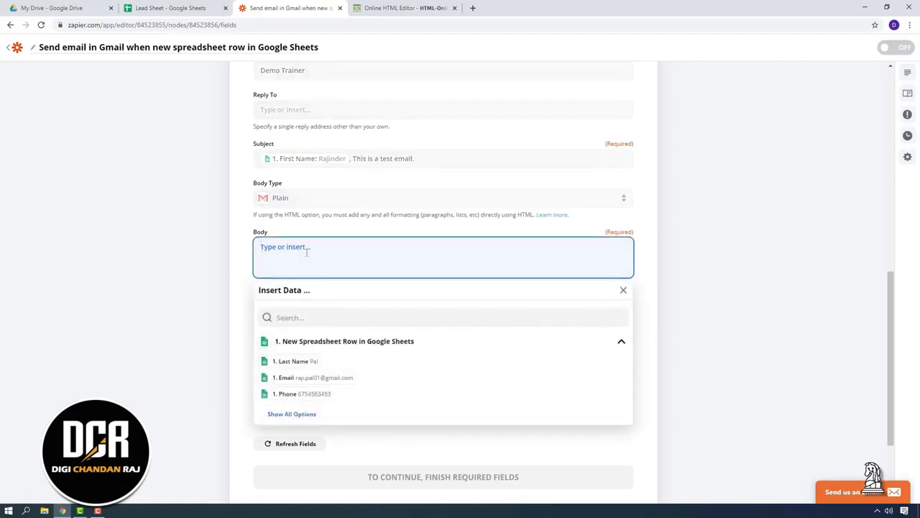
text(Hi)
click(311, 413)
click(317, 428)
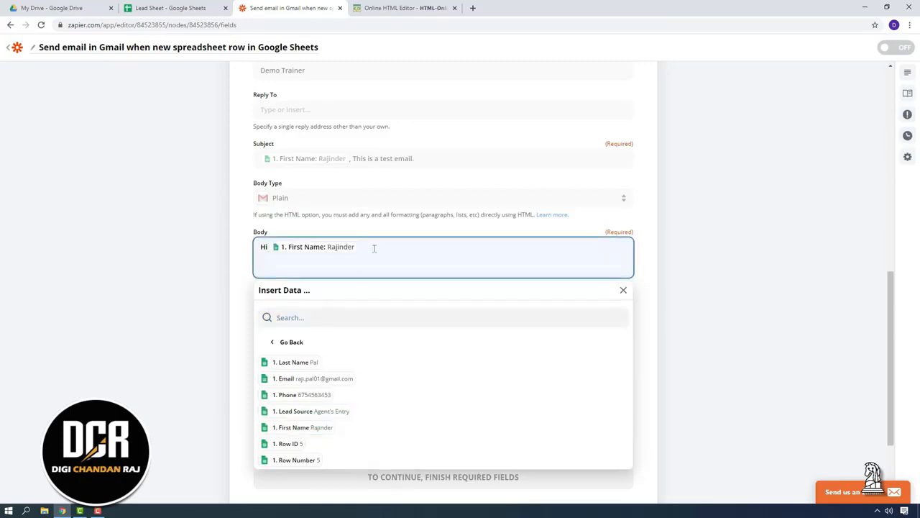
text(, Thank you getting in touch with us. One of our executives will get in touch with you shortly on)
click(302, 394)
text(, Thanks.)
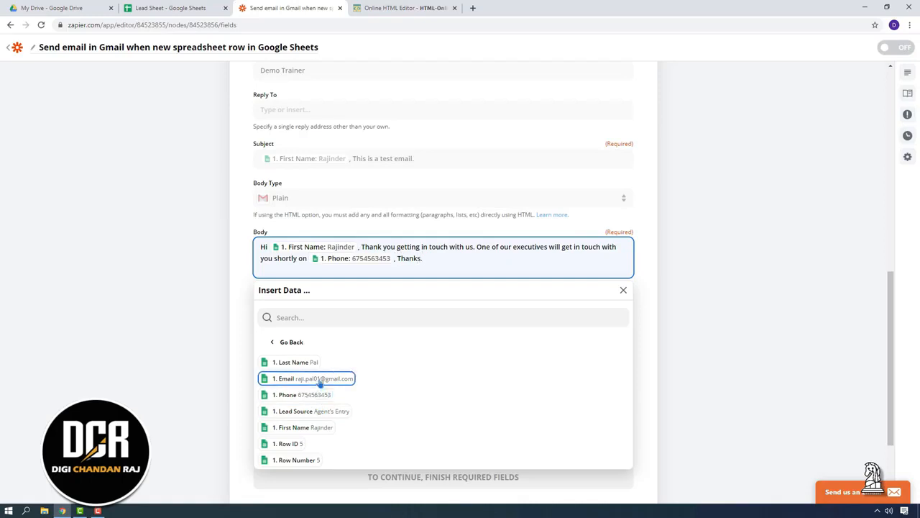
click(154, 345)
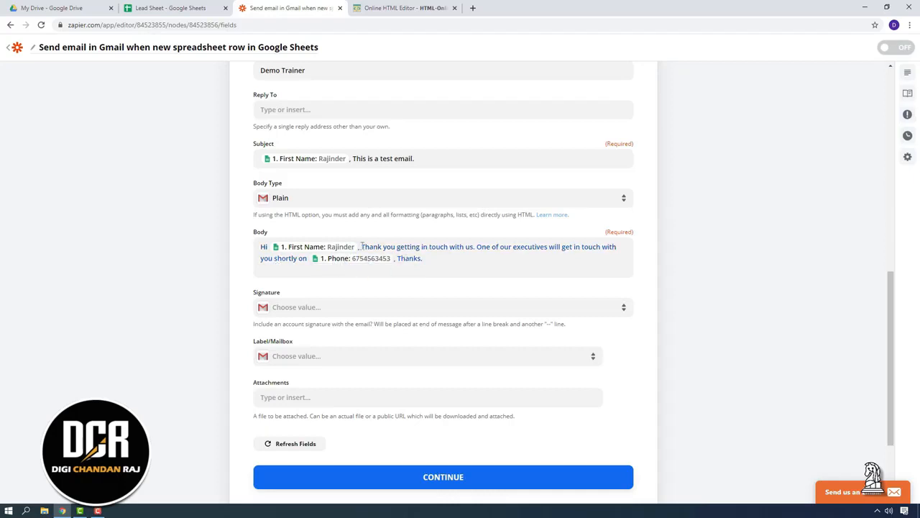
scroll(222, 401, down, 2)
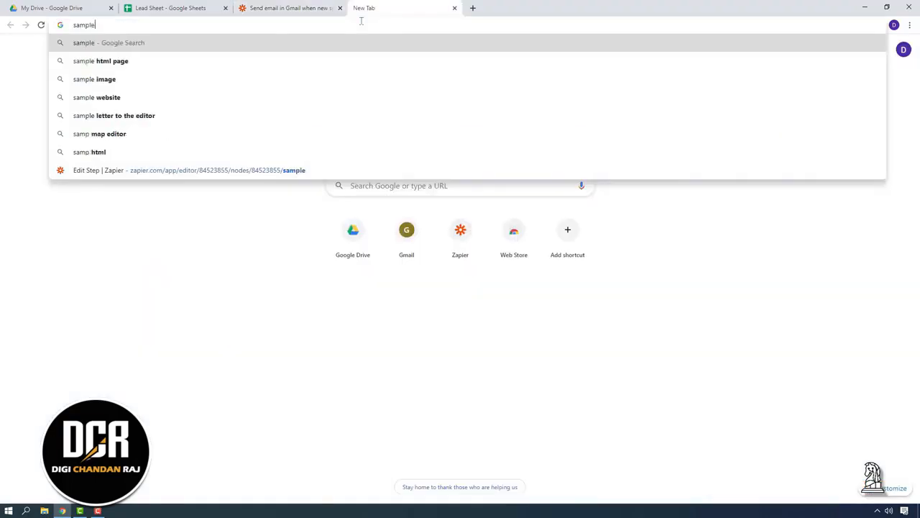
Step: Copy the pngitem.com sample image's web address from its tab and return to the Zapier tab
text(e)
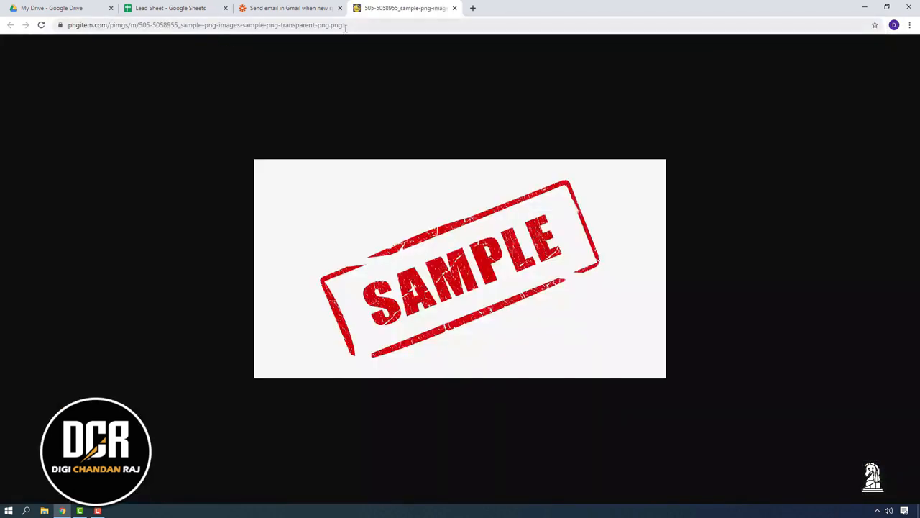
click(345, 27)
right_click(338, 31)
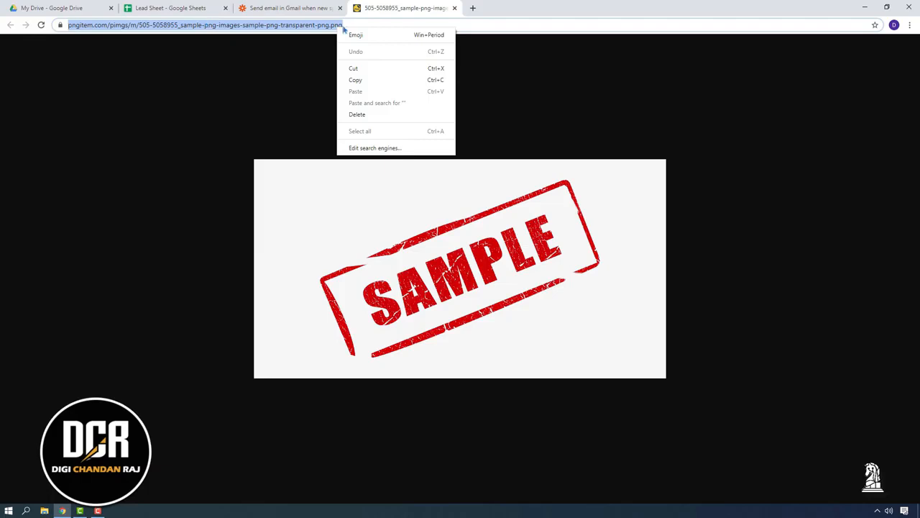
click(358, 80)
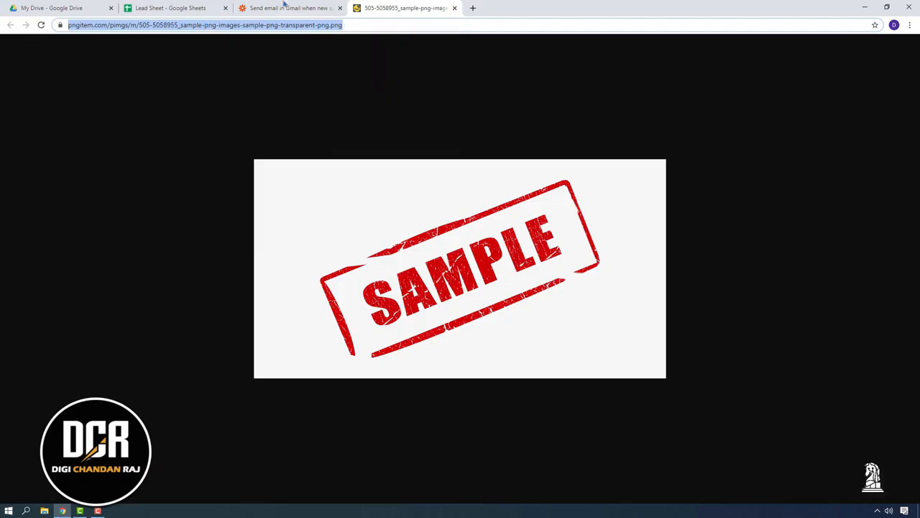
click(165, 5)
click(83, 5)
click(317, 4)
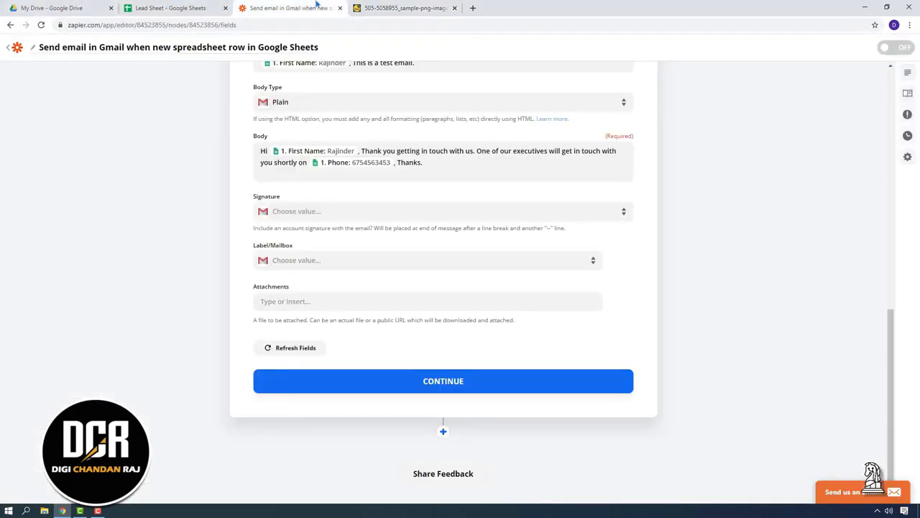
Step: Paste the sample image URL into Attachments and continue to the Send Test Email preview
click(296, 301)
key(ctrl+v)
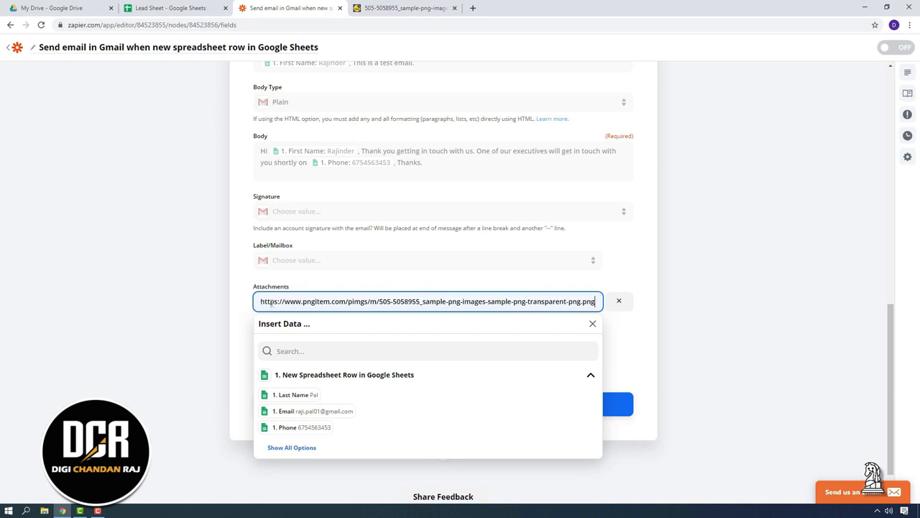
click(711, 325)
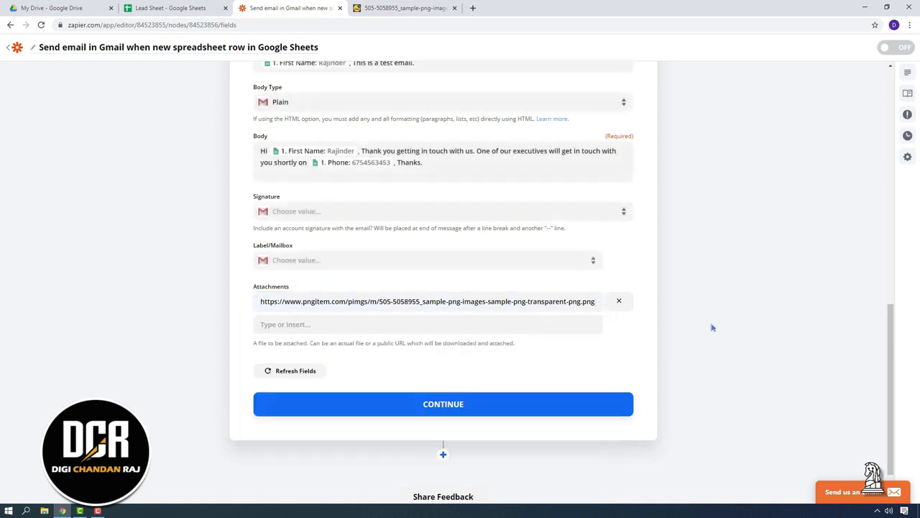
click(424, 407)
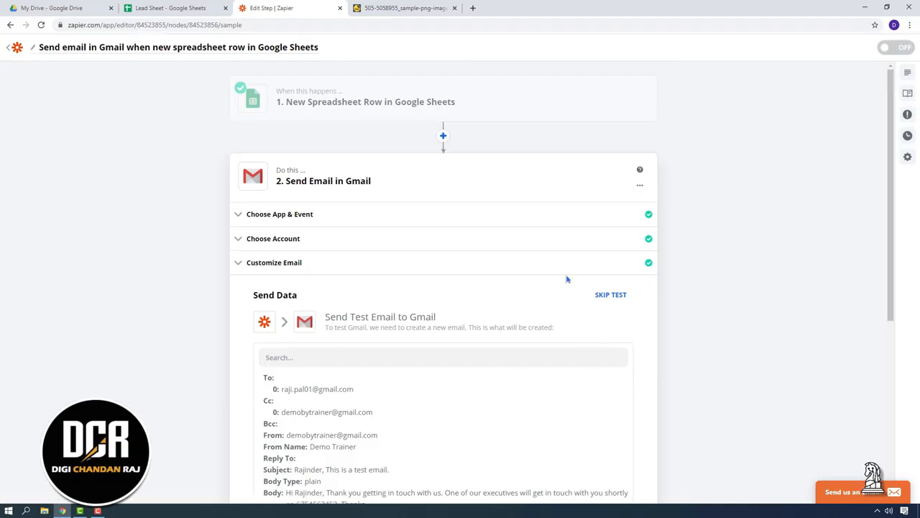
Step: Skip the Gmail step's Send Data test, then review the Google Sheets trigger and Gmail steps
scroll(613, 173, down, 3)
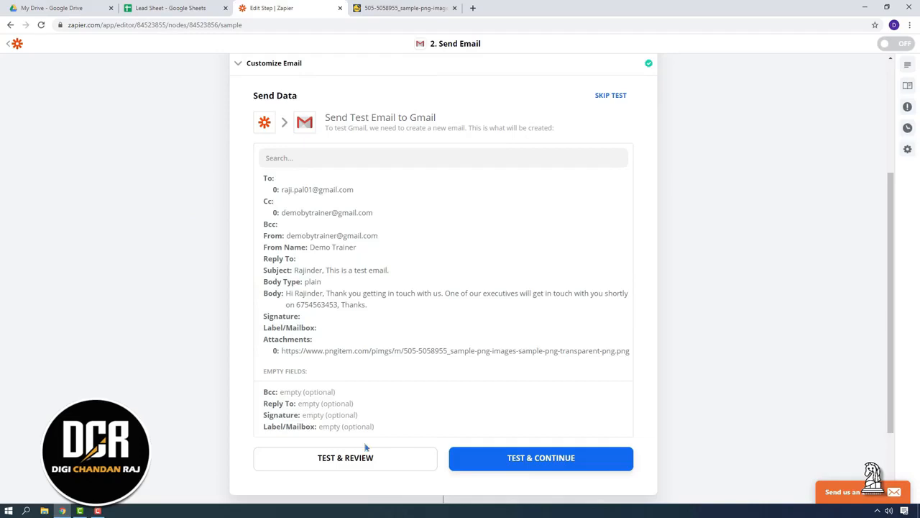
scroll(190, 203, up, 3)
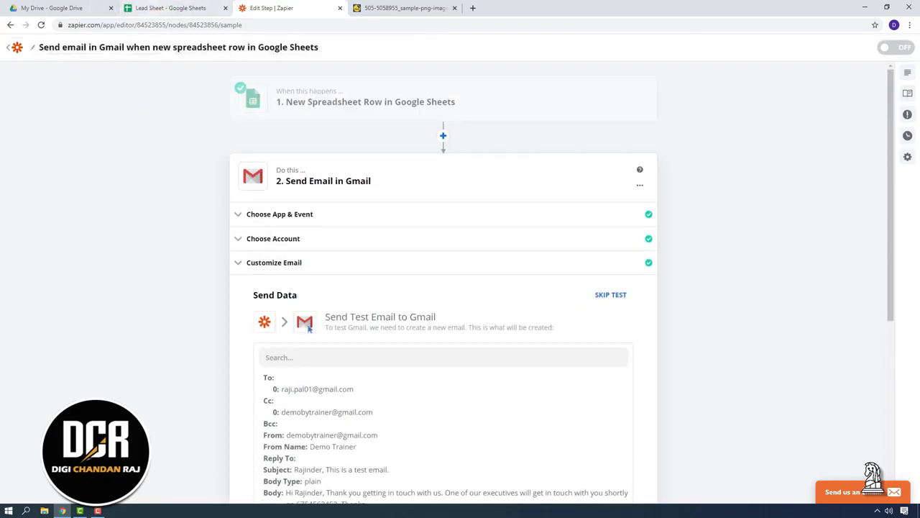
scroll(542, 304, down, 1)
click(612, 199)
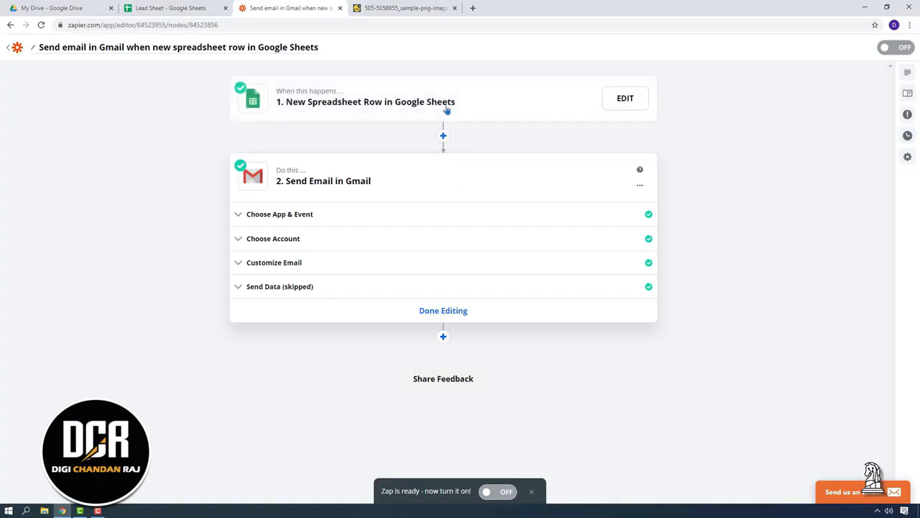
click(498, 108)
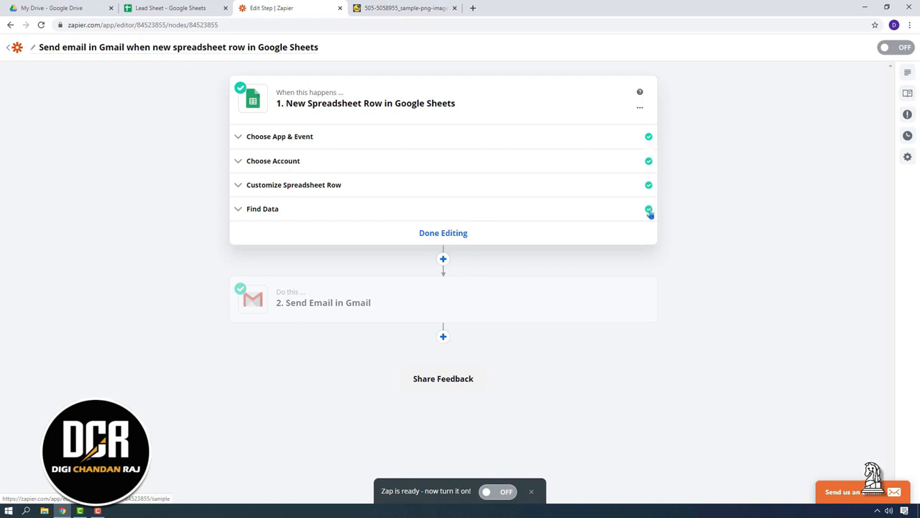
click(485, 296)
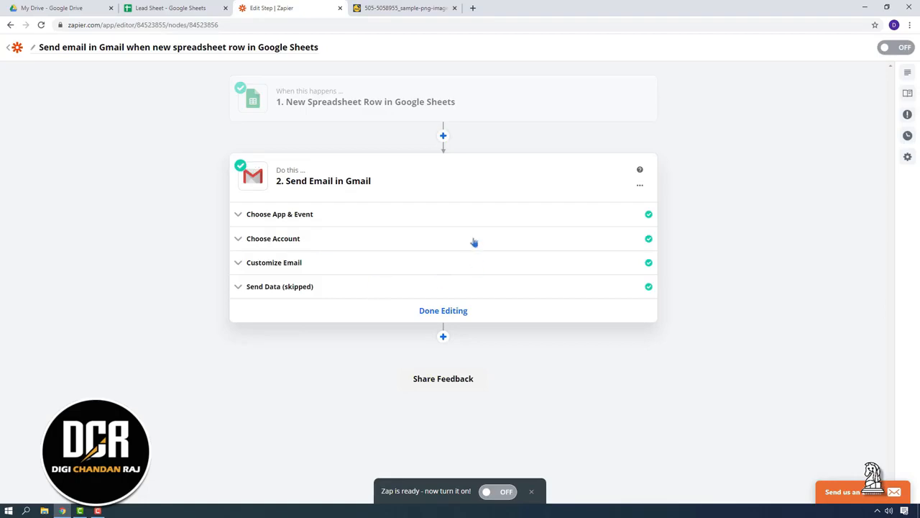
Step: Finish editing the Sheets-to-Gmail zap, switch it on, and go to My Zaps
click(441, 314)
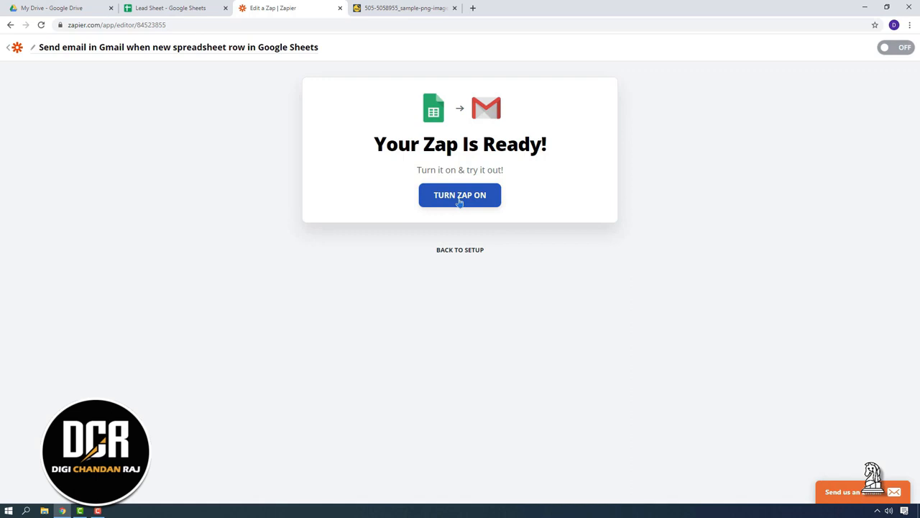
click(459, 201)
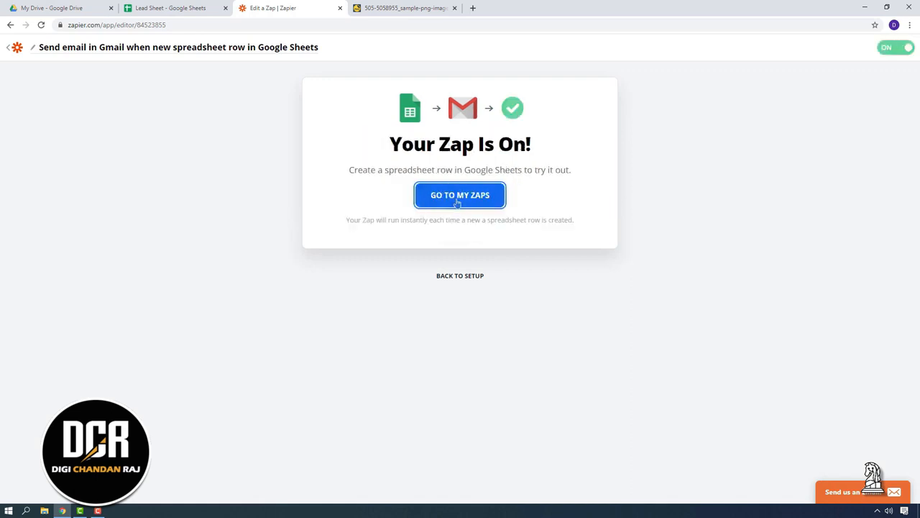
click(458, 202)
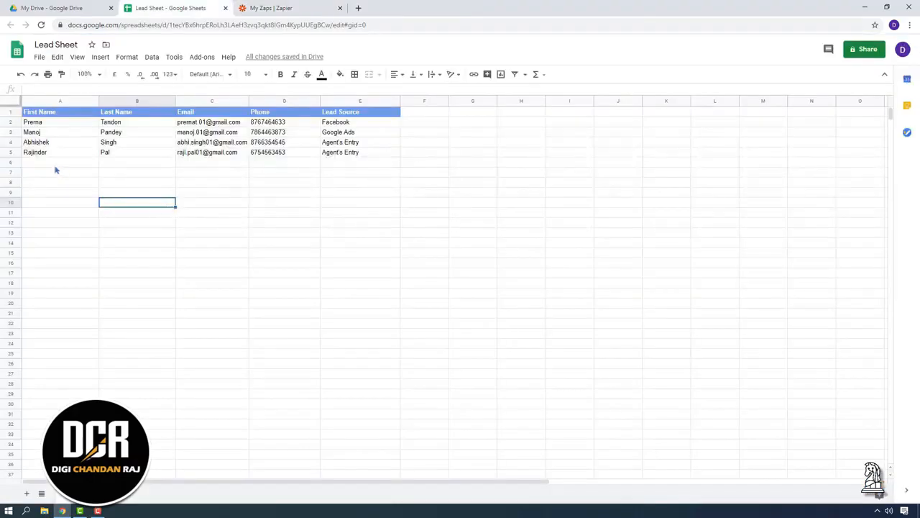
Step: Fill row 6 with the new lead's first name, last name, email, phone, and Facebook as source
click(51, 164)
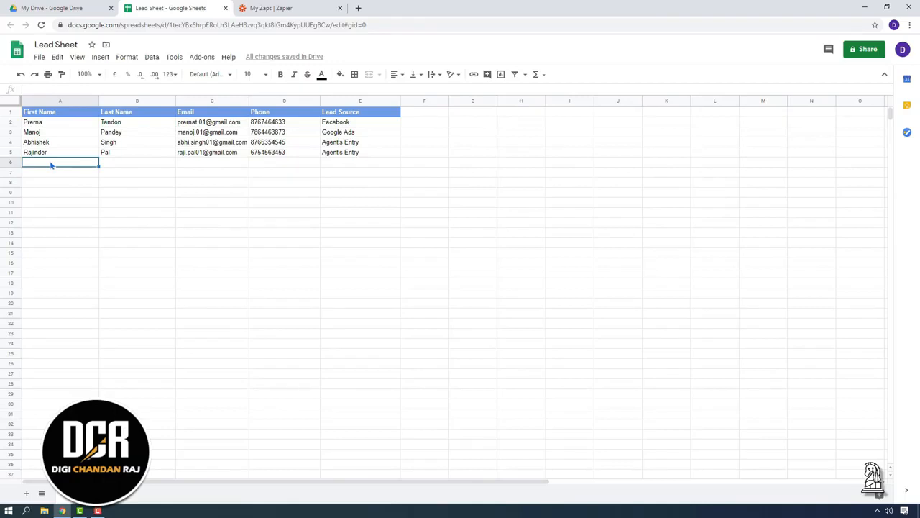
key(Tab)
key(Tab)
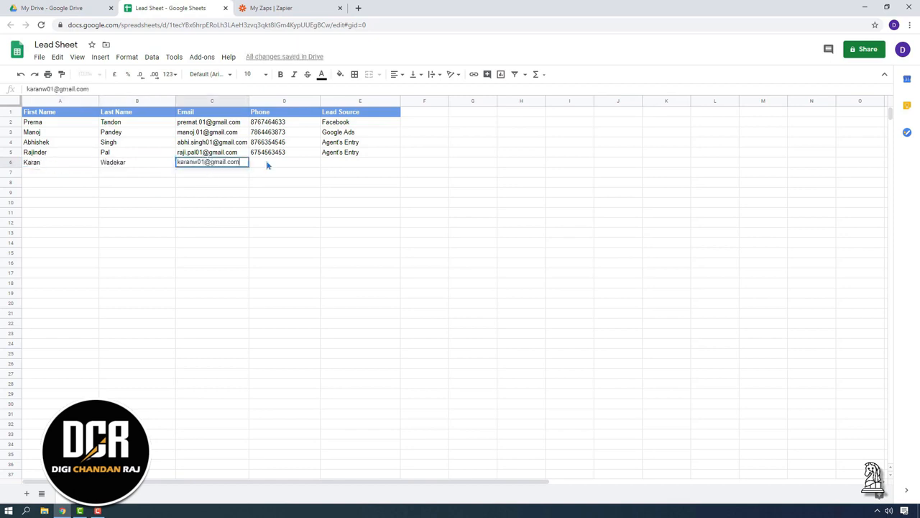
key(Tab)
key(Tab)
text(Face)
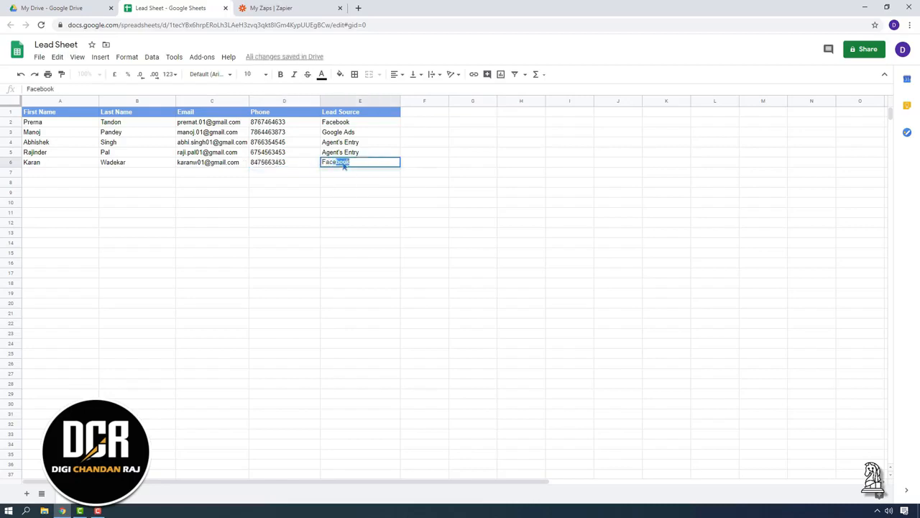
click(368, 233)
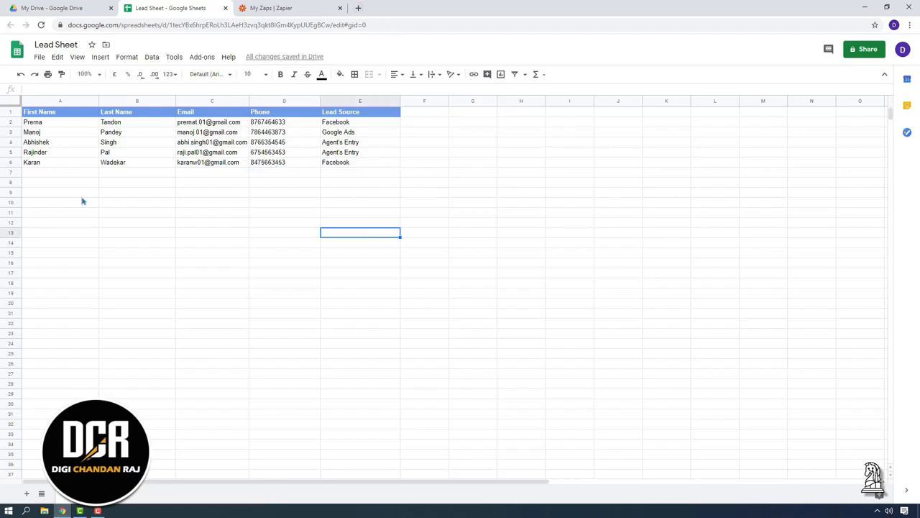
click(357, 8)
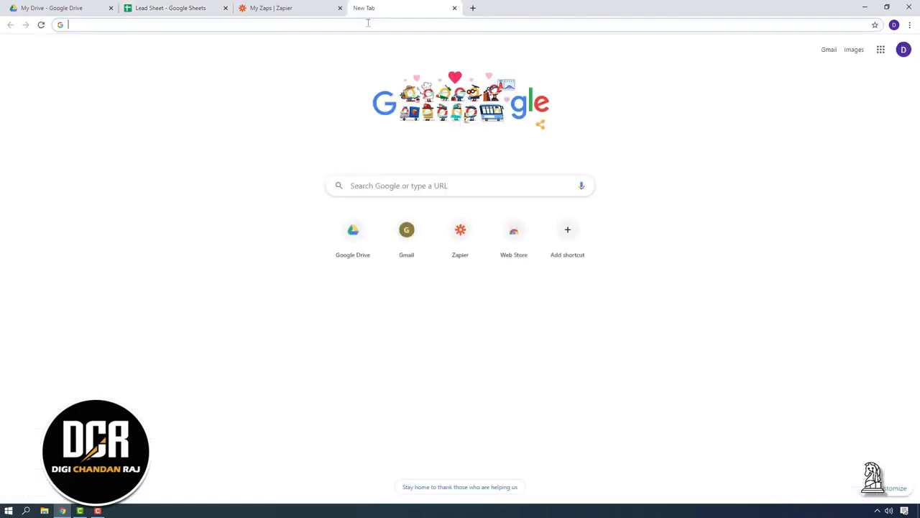
Step: Load gmail.com in the new tab and confirm My Zaps lists the zap as on
text(gmail.com)
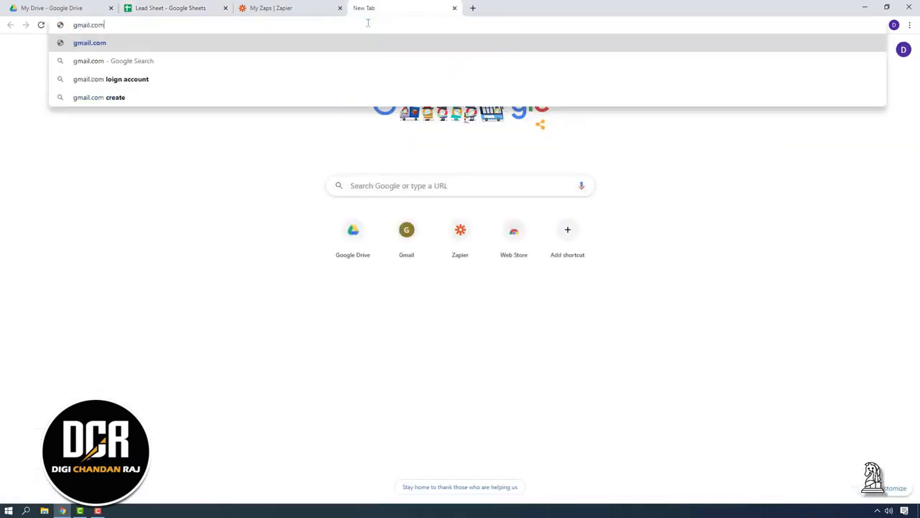
key(Return)
click(291, 8)
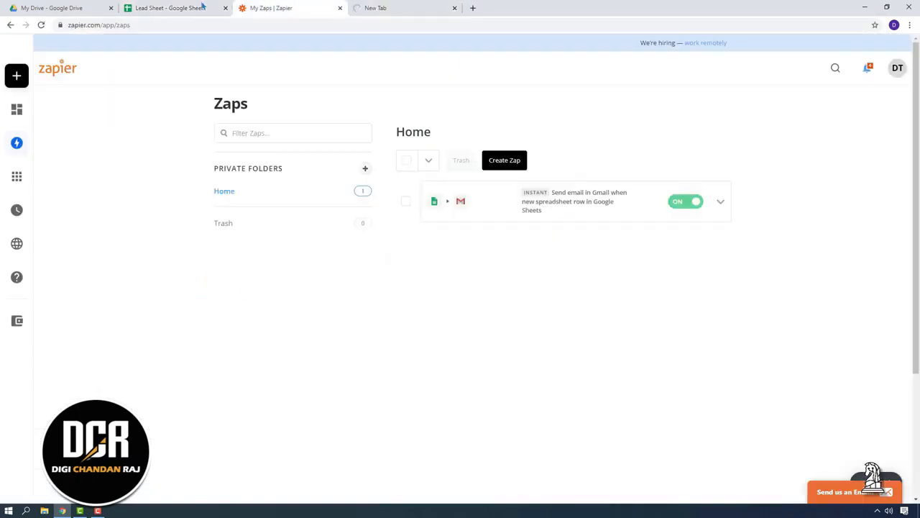
click(202, 7)
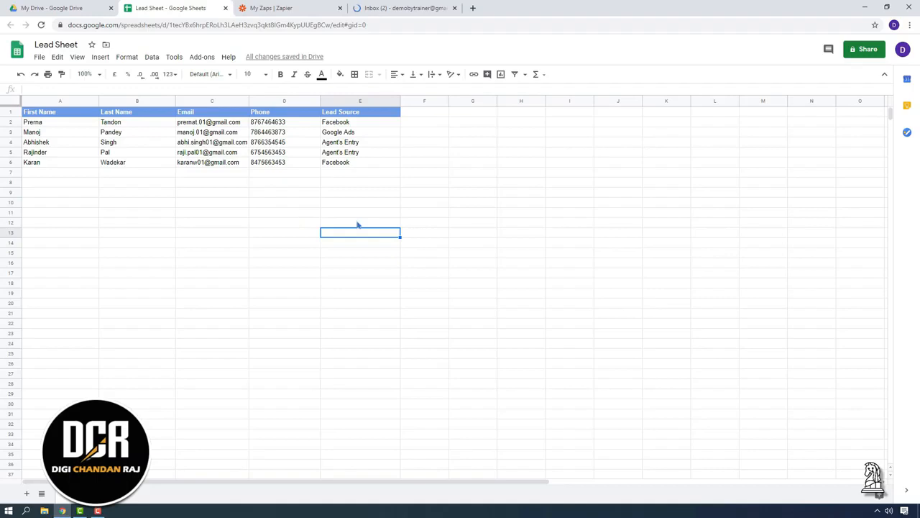
Step: Open the zap's test email in Gmail and check its first-name greeting, phone number and SAMPLE attachment
click(403, 8)
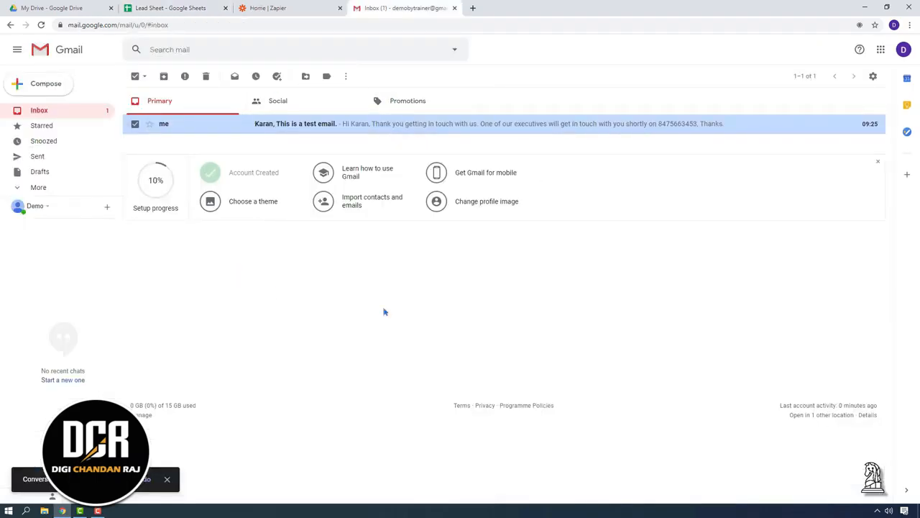
click(303, 127)
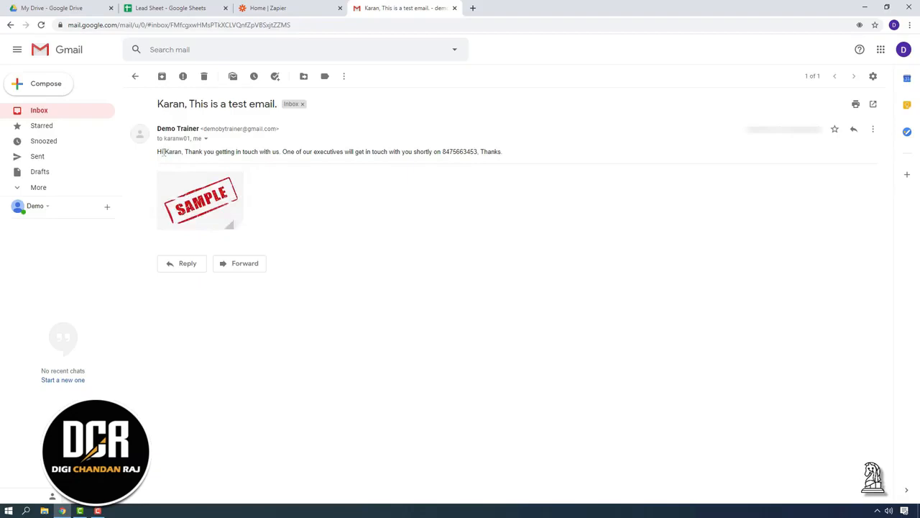
drag(165, 151, 195, 151)
drag(442, 152, 477, 153)
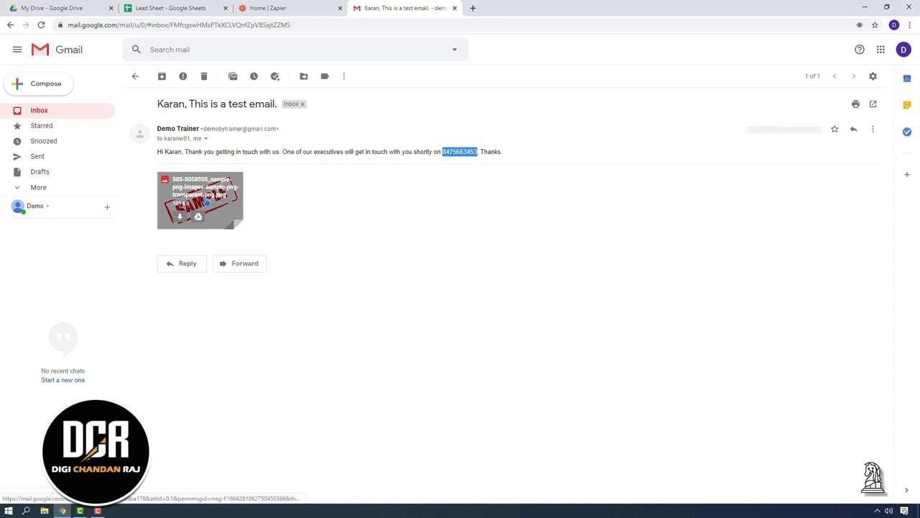
mouse_move(224, 202)
click(236, 160)
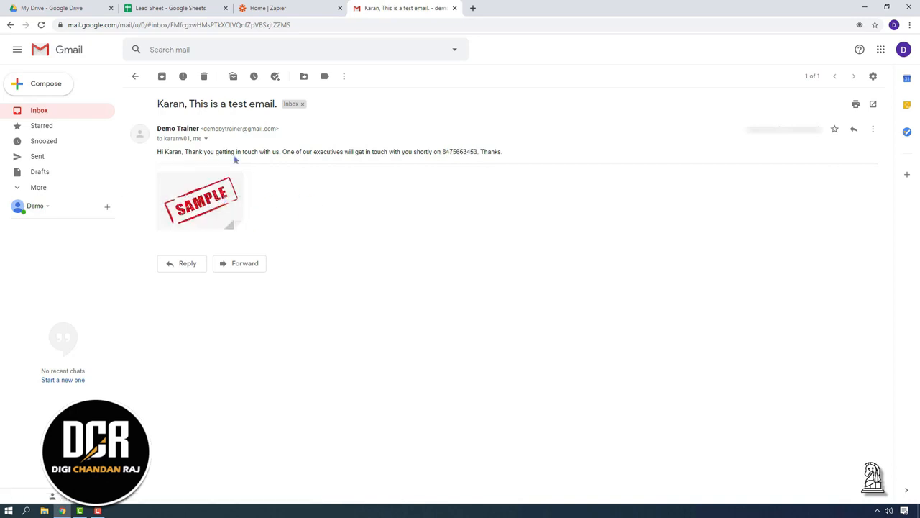